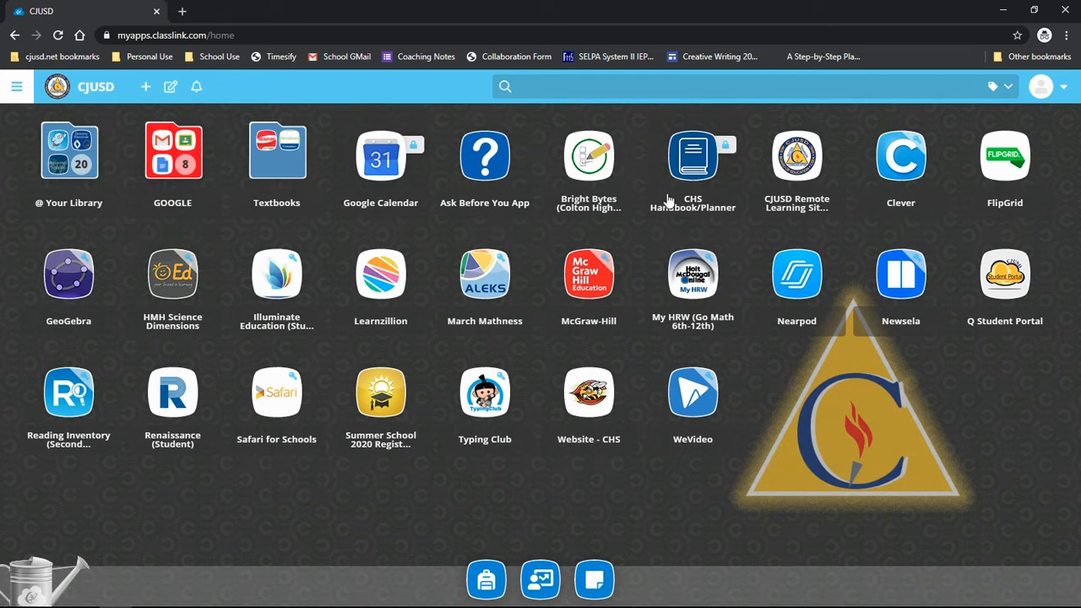
Open Google Calendar from the ClassLink apps page and postpone the notification permission request
click(381, 163)
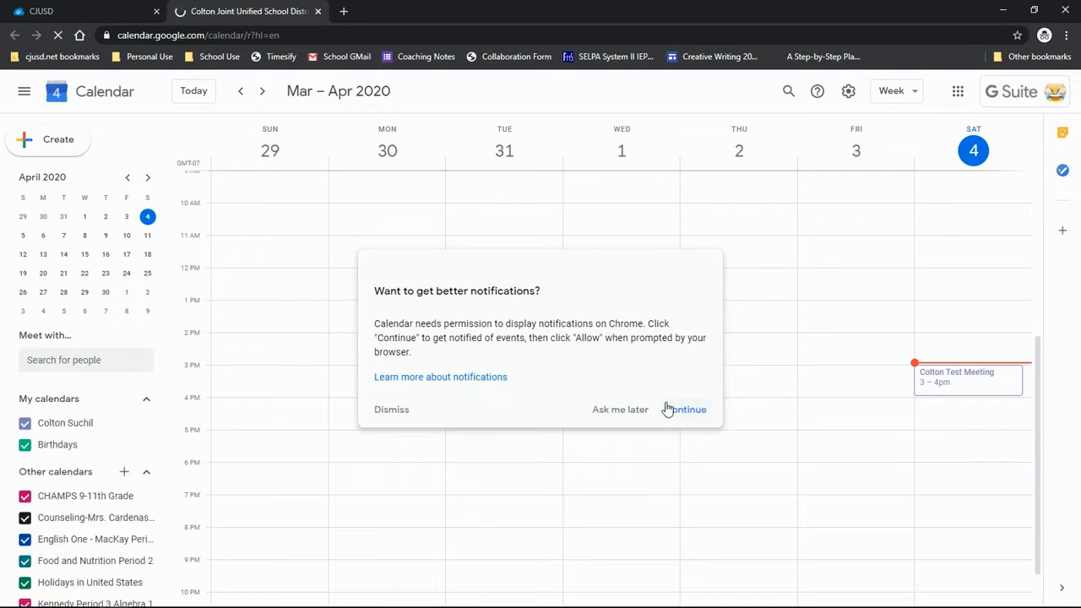
click(621, 410)
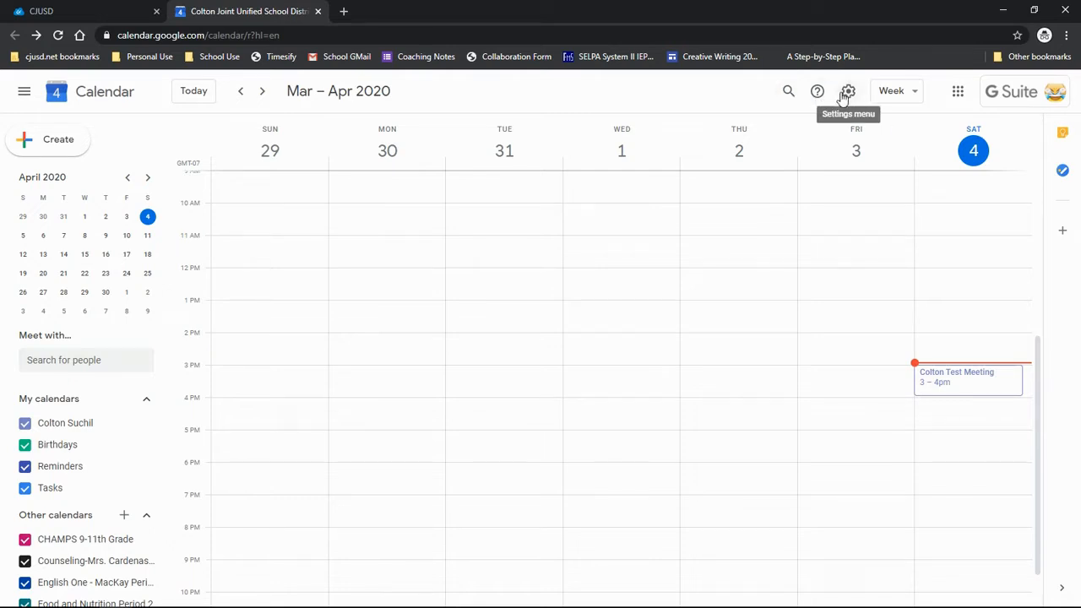
Display the calendar in the Day, Week and Month views in turn
click(912, 95)
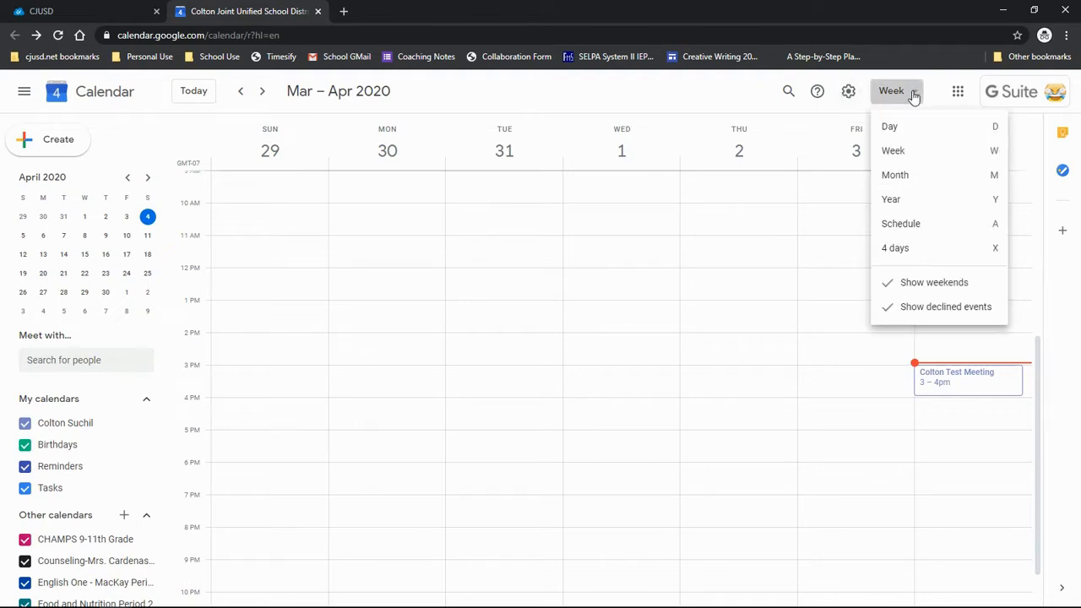
click(907, 126)
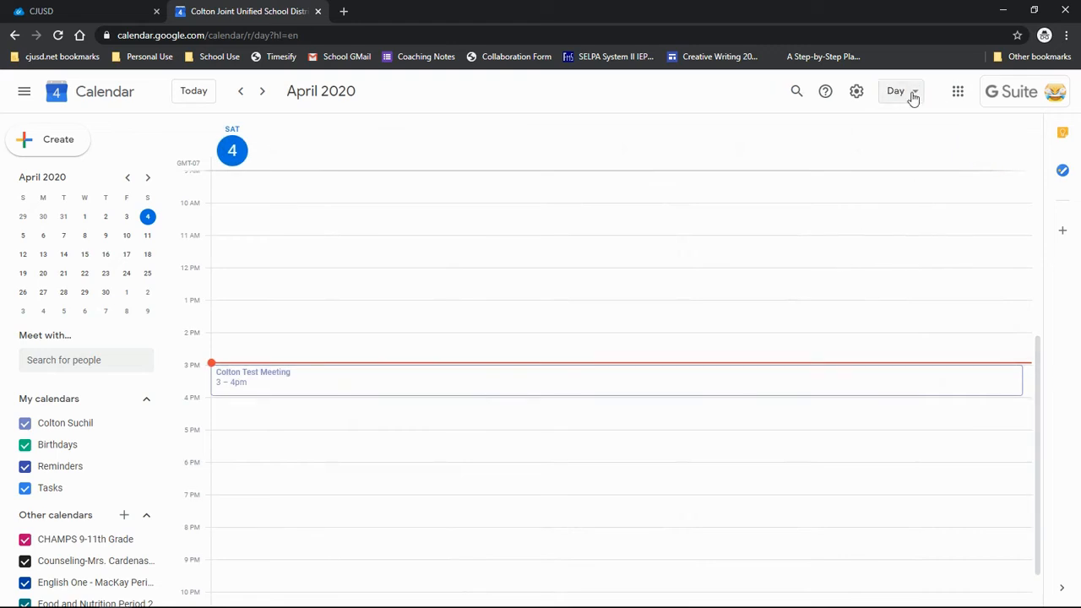
click(912, 96)
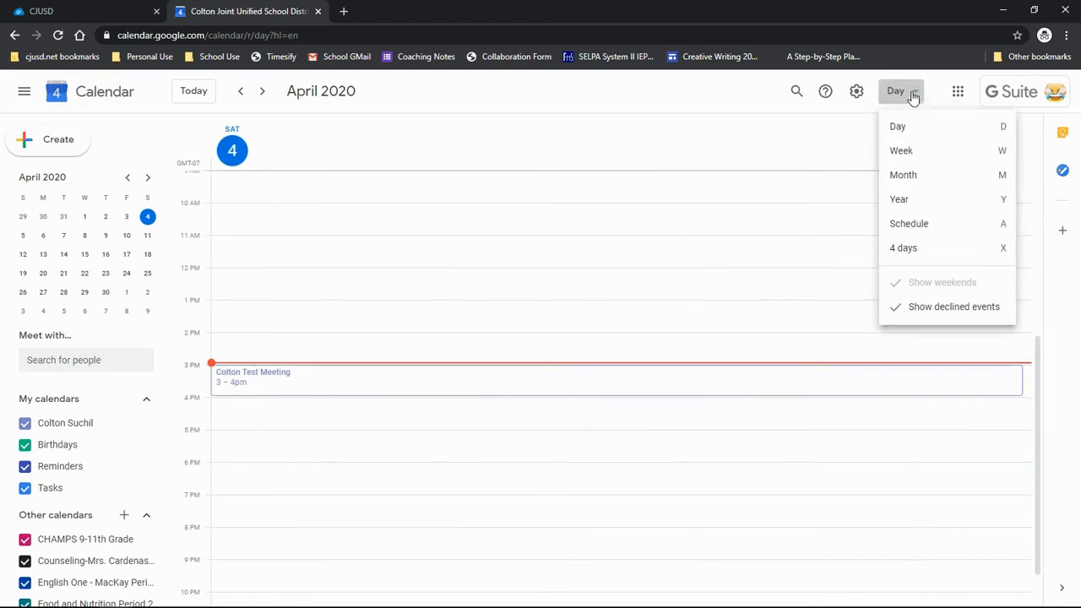
click(915, 152)
click(910, 92)
click(912, 175)
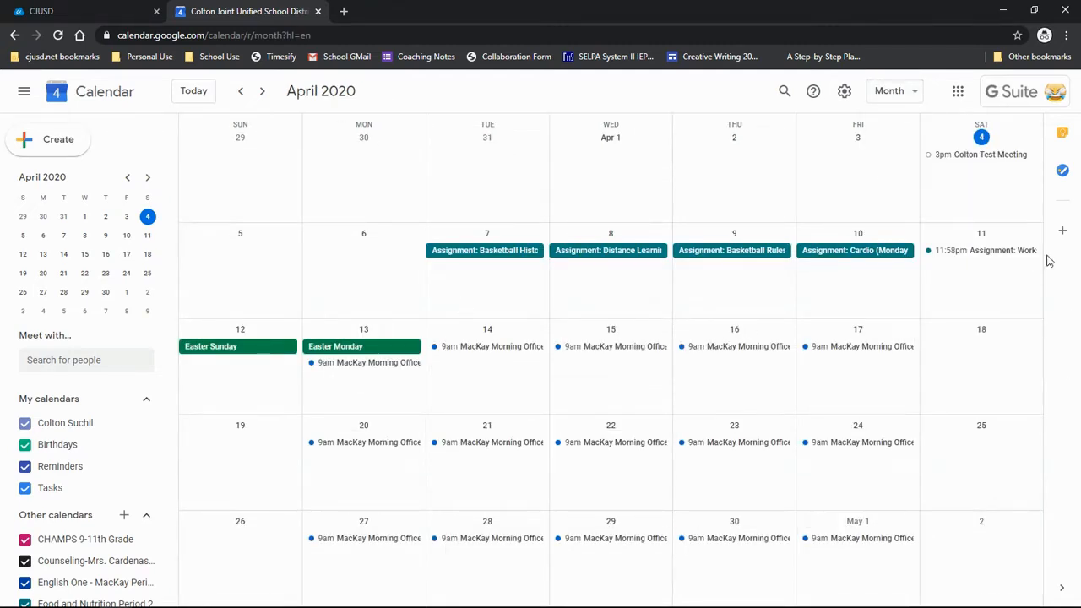
Look at the Year, Schedule and 4 days views, and return the calendar to the Week view
click(901, 93)
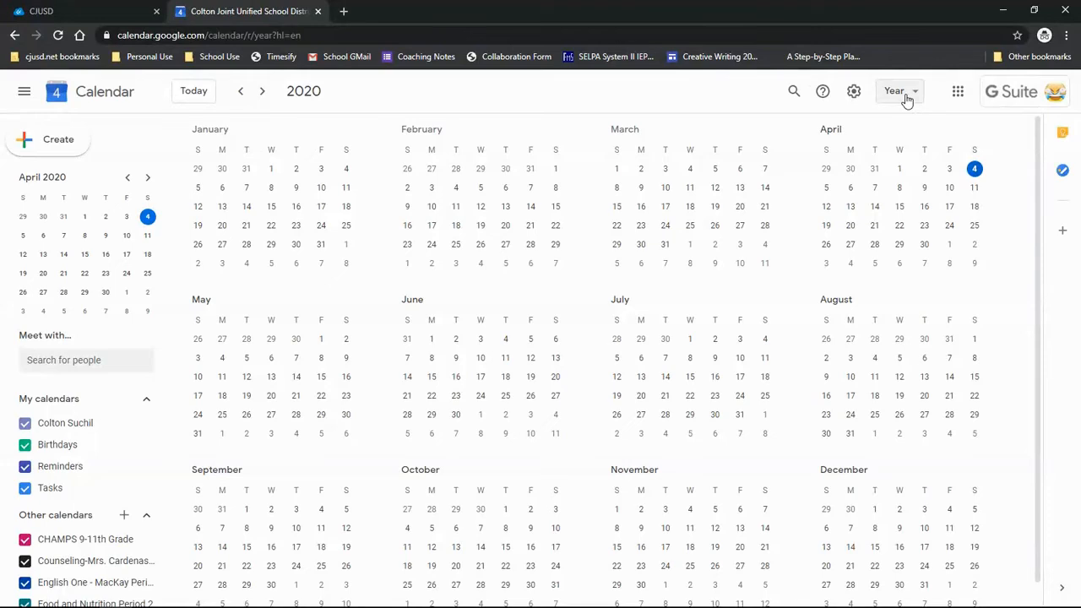
click(906, 98)
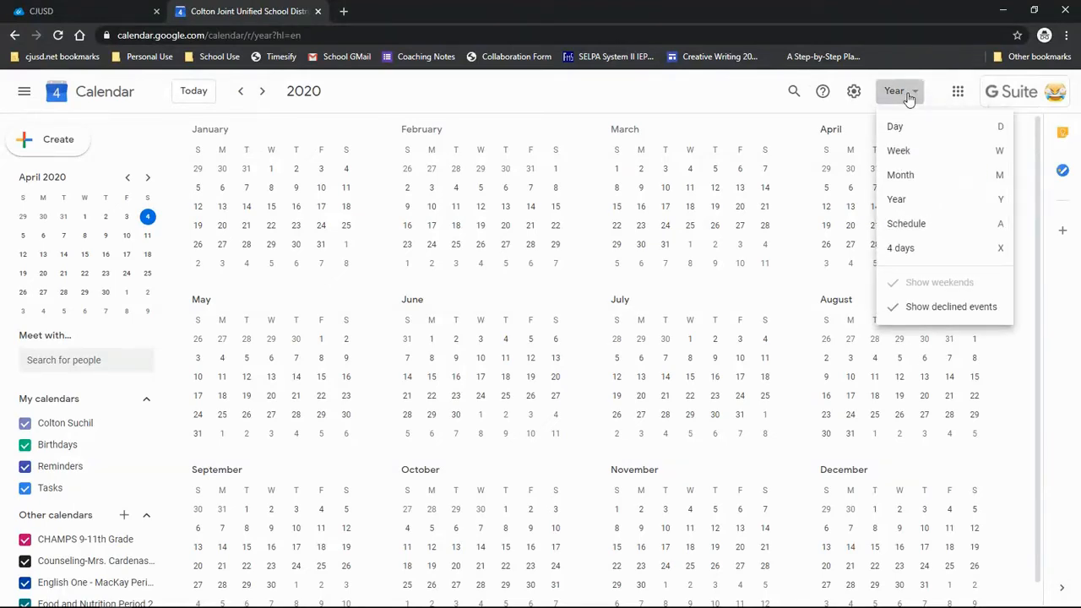
click(912, 221)
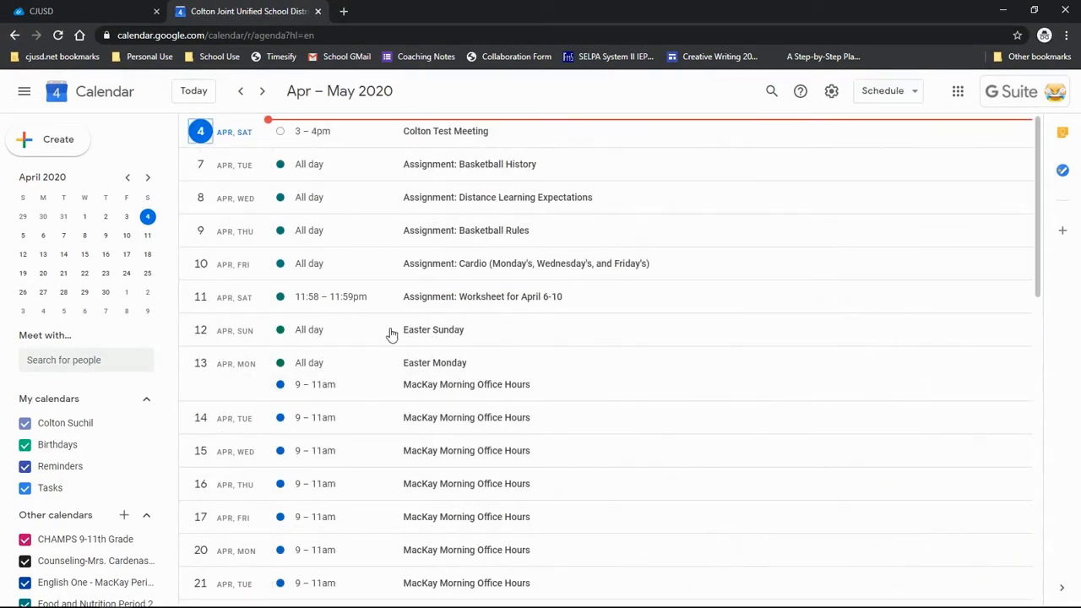
click(905, 91)
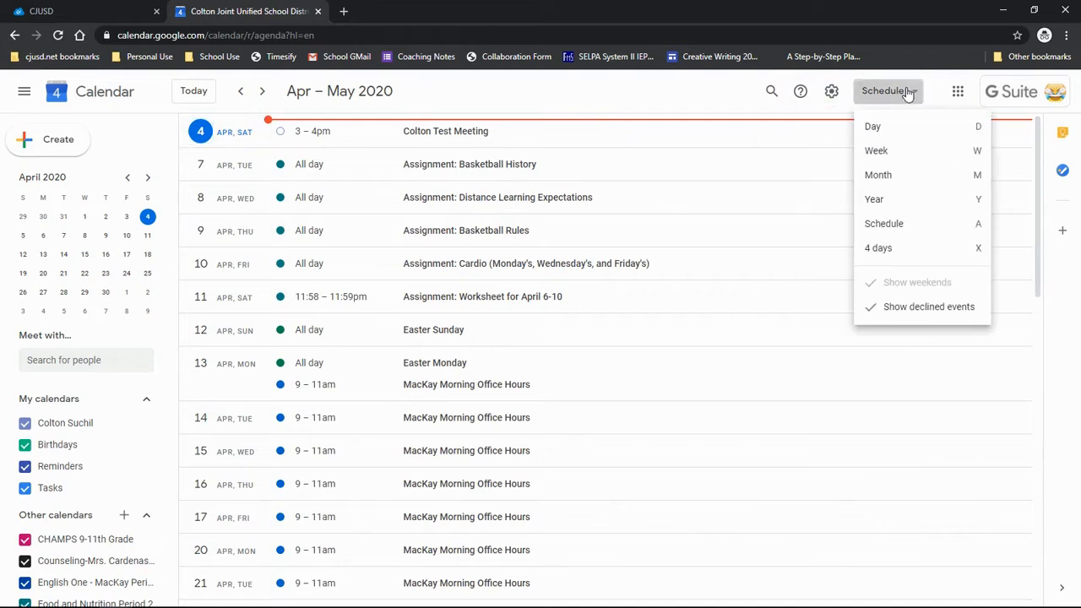
click(879, 247)
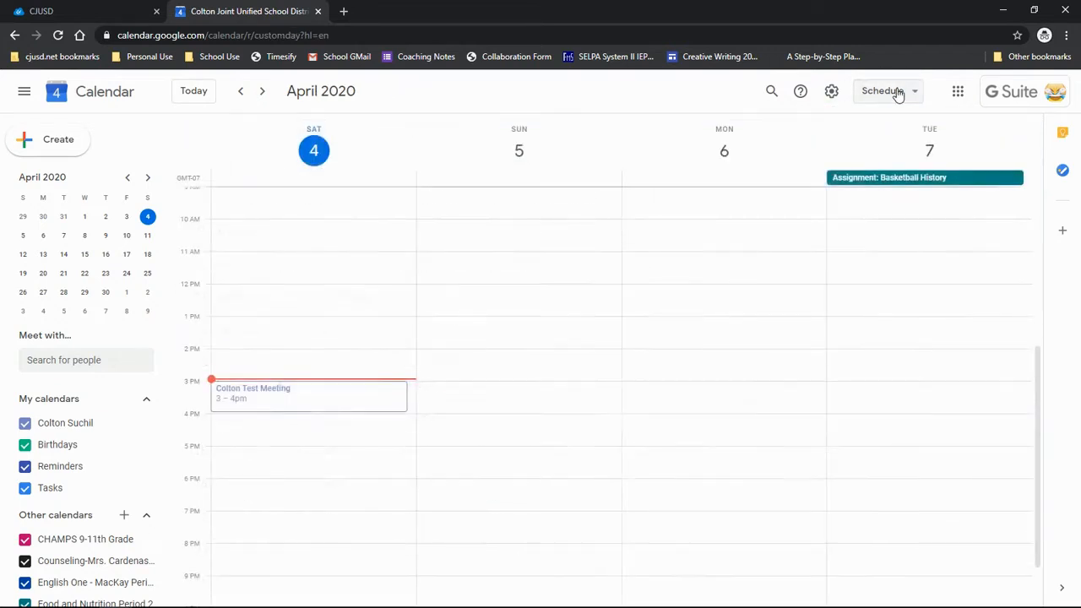
click(897, 93)
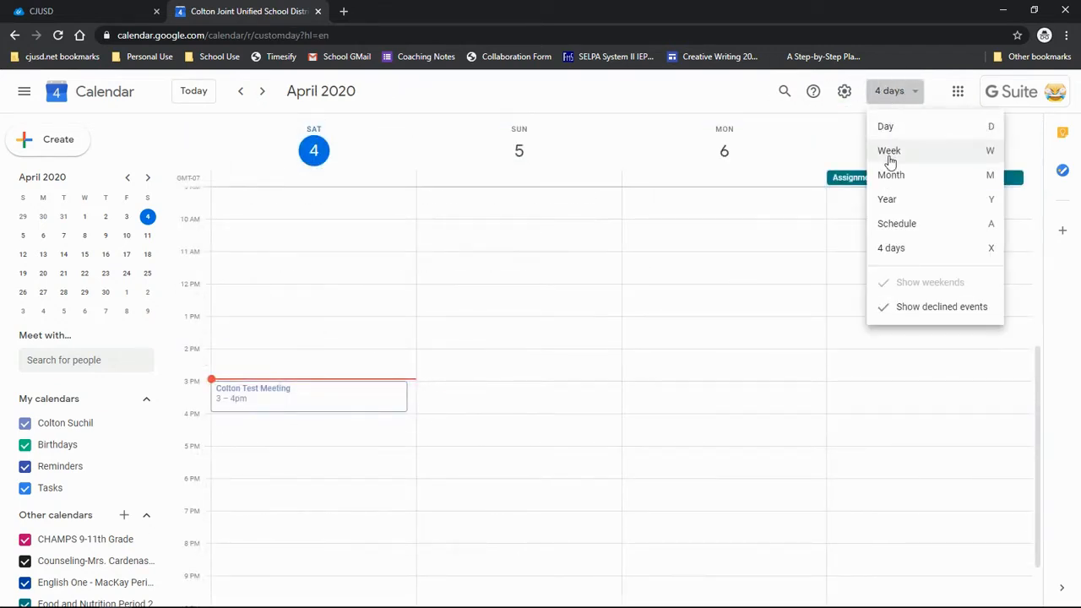
click(888, 154)
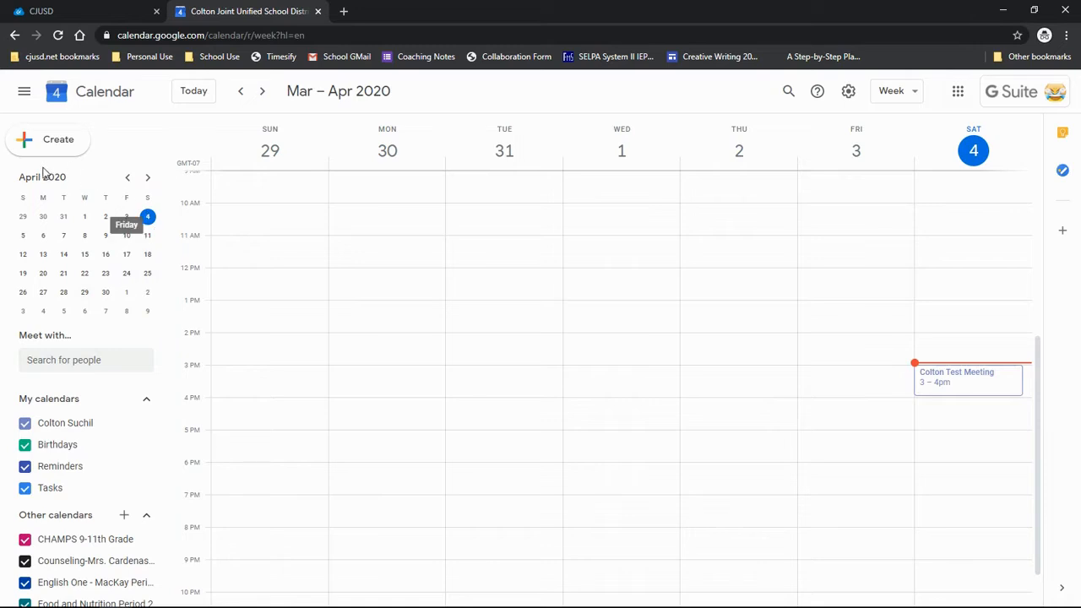
Show the week containing April 6, 2020 and look through its hours
click(43, 236)
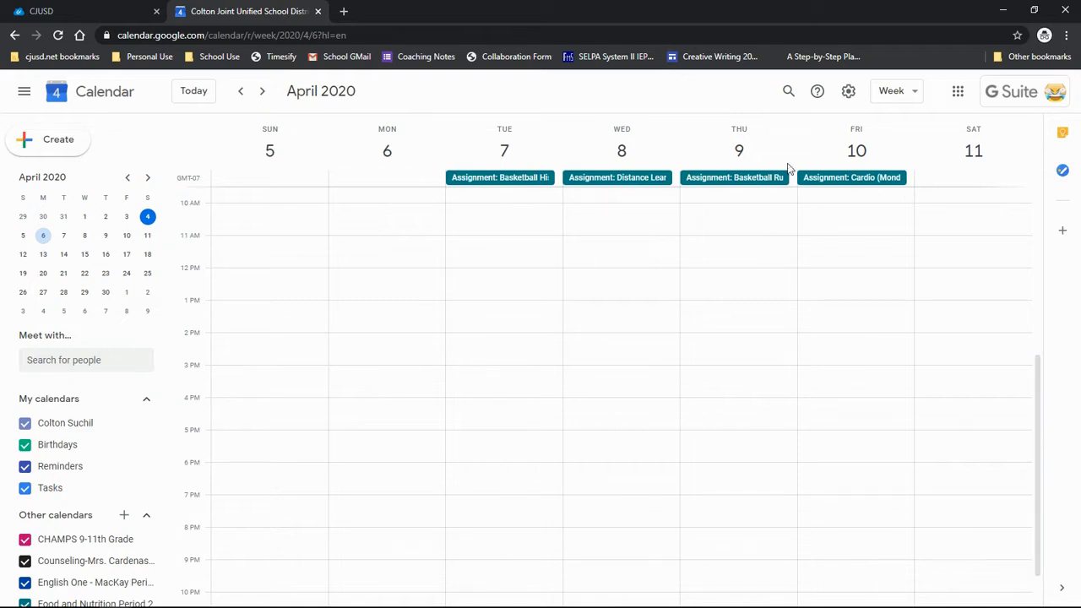
scroll(622, 313, up, 4)
scroll(621, 312, down, 3)
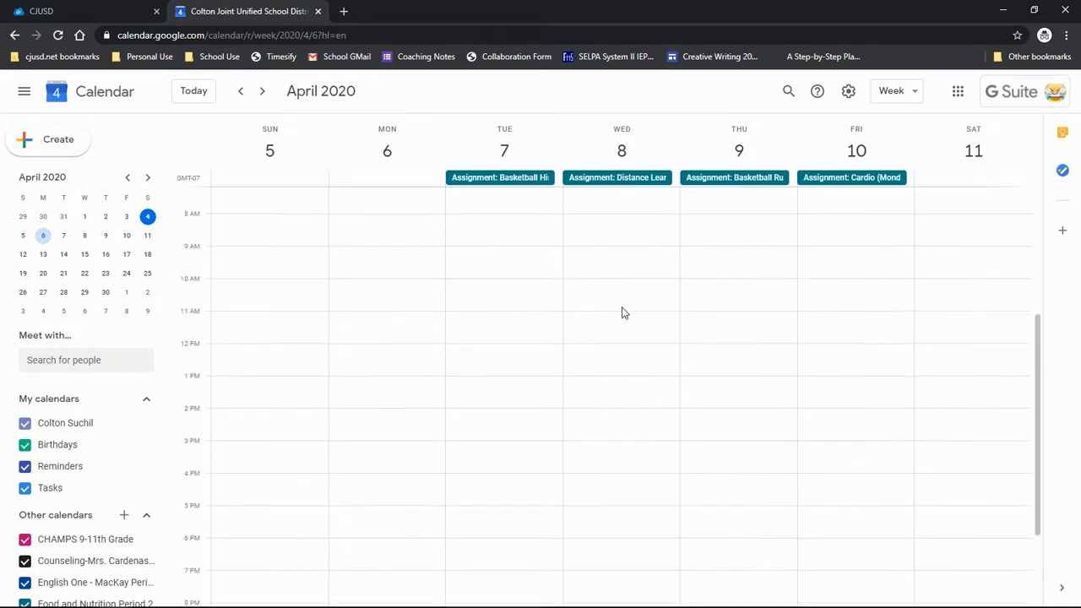
scroll(621, 312, up, 2)
Show Wednesday, April 8 on its own in Day view, and switch back to Week view
click(85, 237)
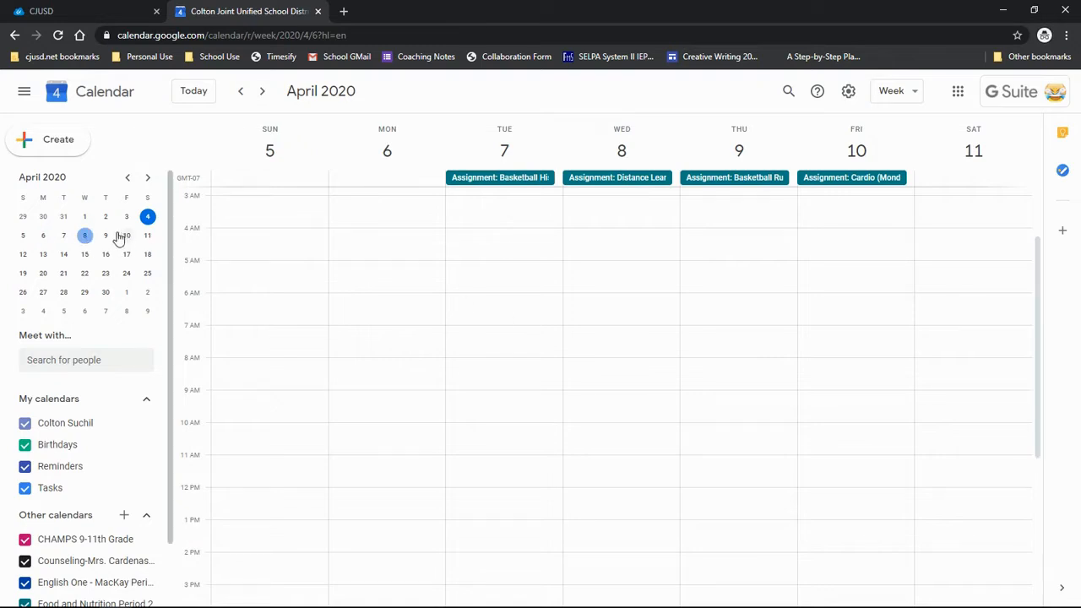
click(84, 236)
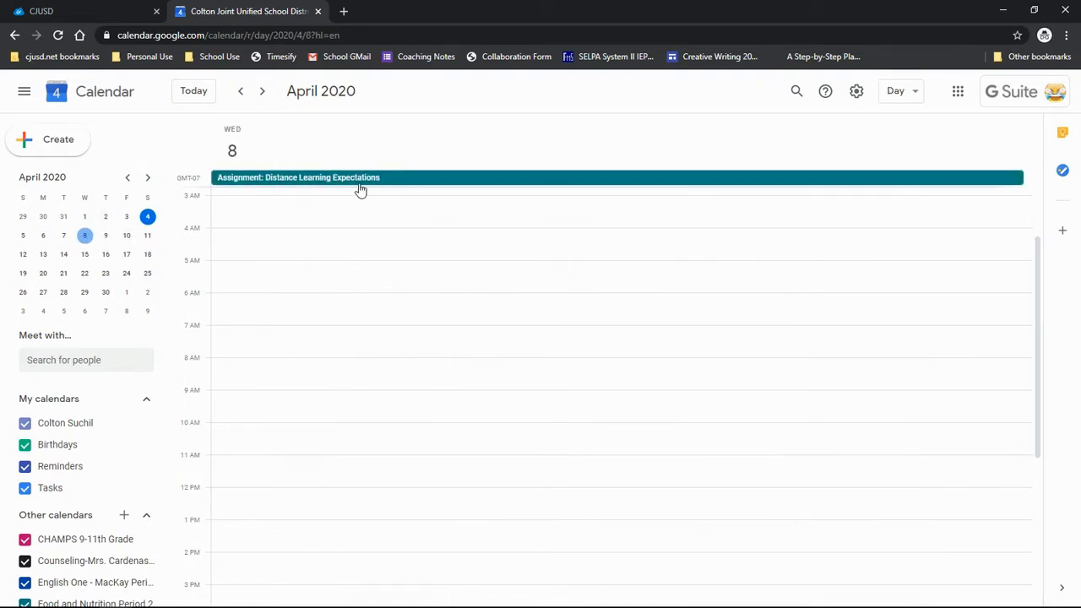
click(919, 94)
click(910, 149)
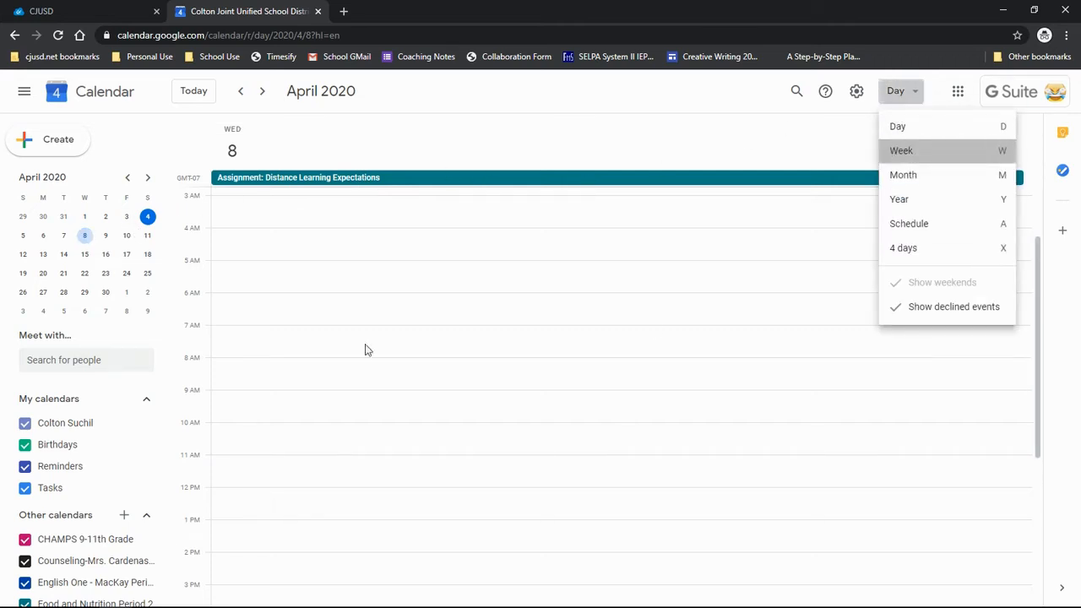
Return to the week containing Saturday, April 4 and show its afternoon hours
click(147, 218)
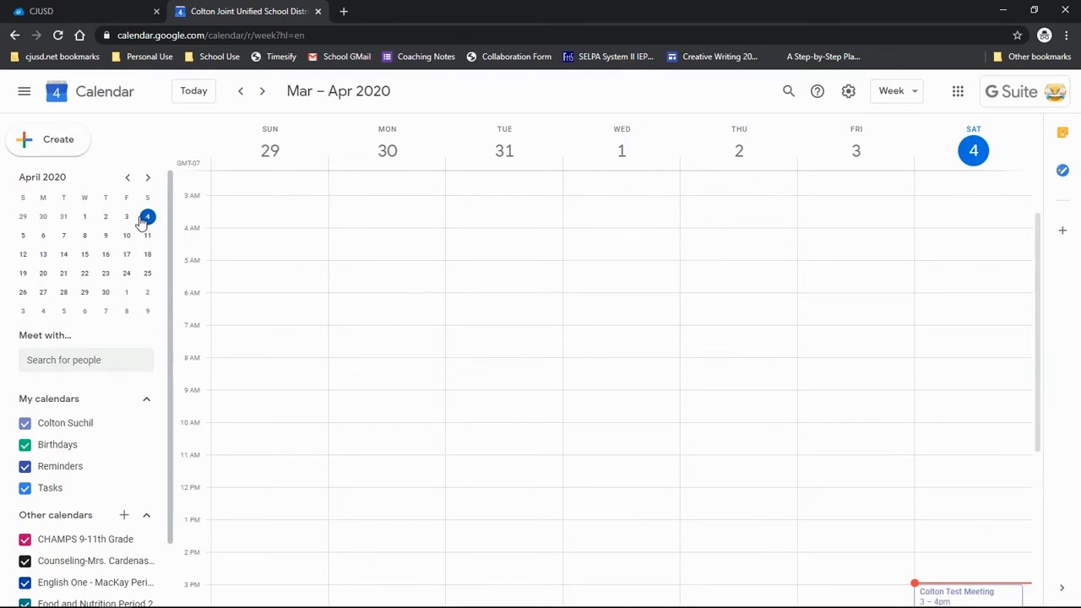
scroll(268, 244, down, 1)
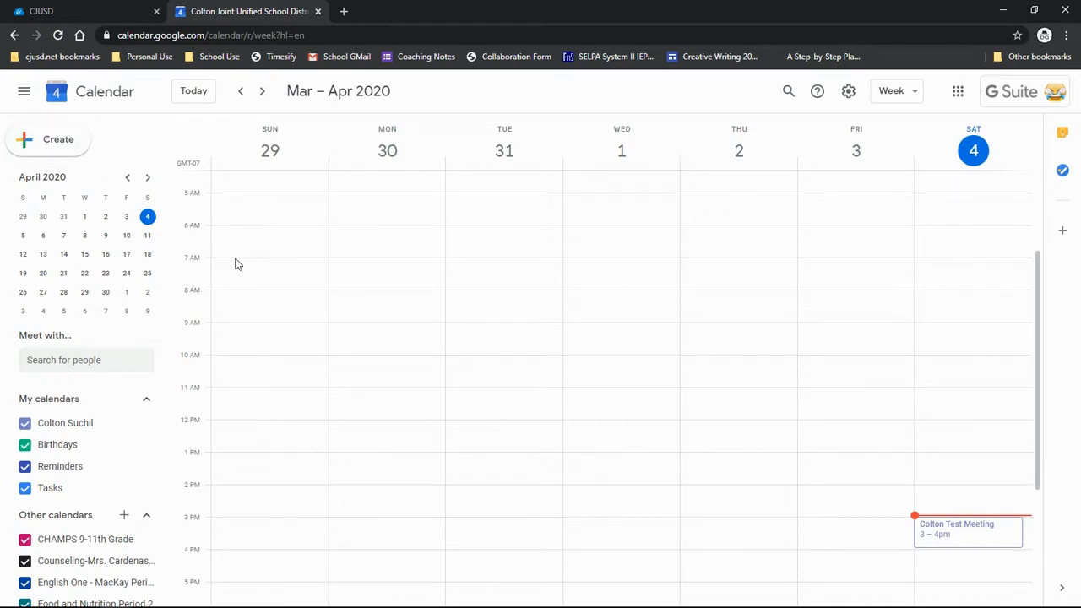
scroll(977, 410, down, 3)
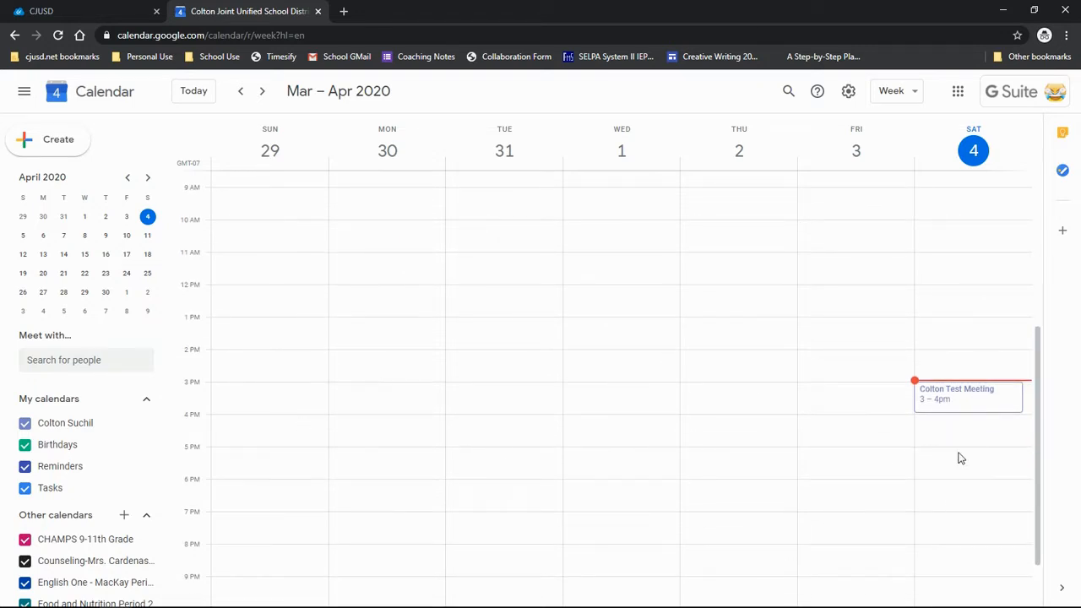
click(960, 459)
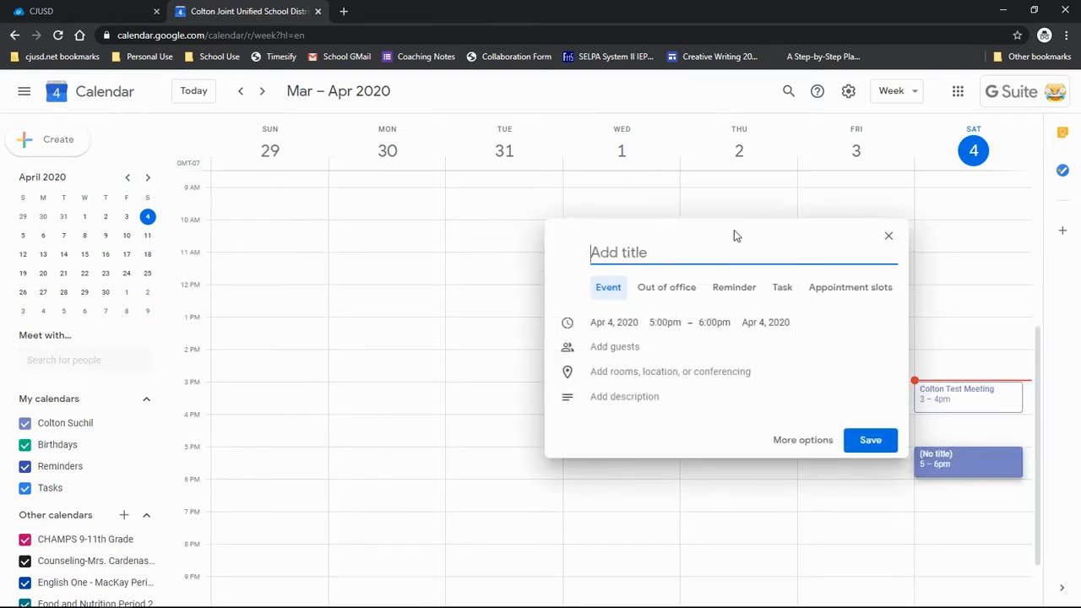
click(891, 240)
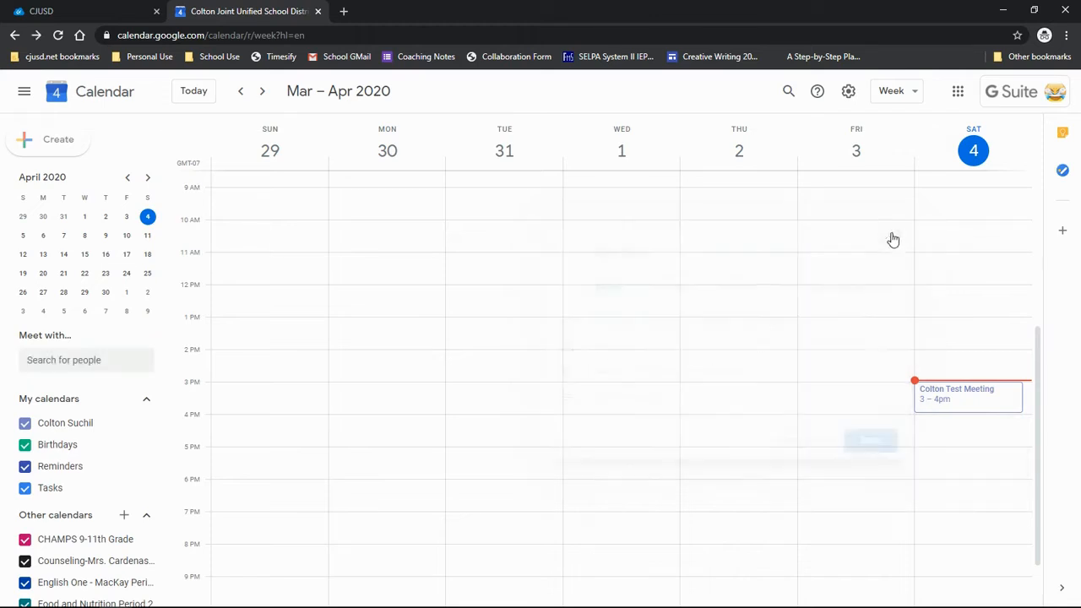
click(50, 142)
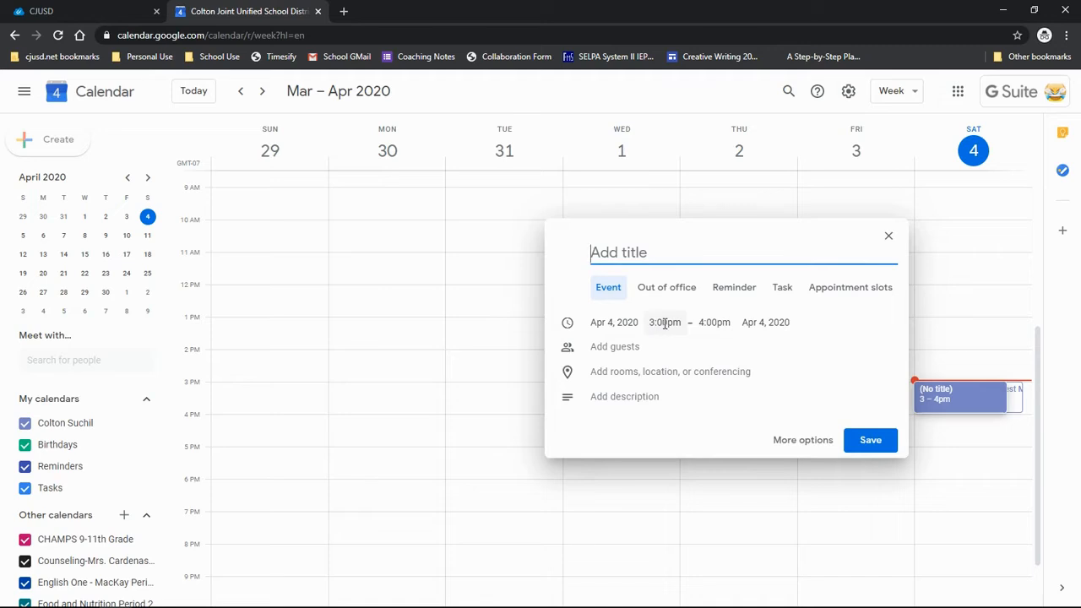
click(888, 237)
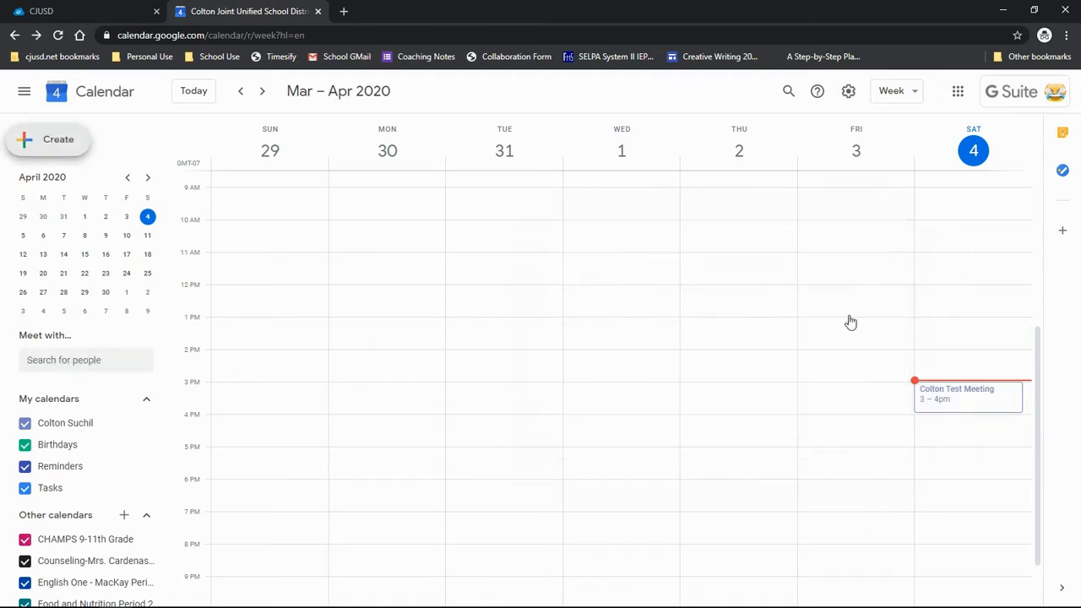
Start an event titled Test on Apr 4, 2020 from 5:00pm to 6:00pm and add the teacher as a guest
click(930, 457)
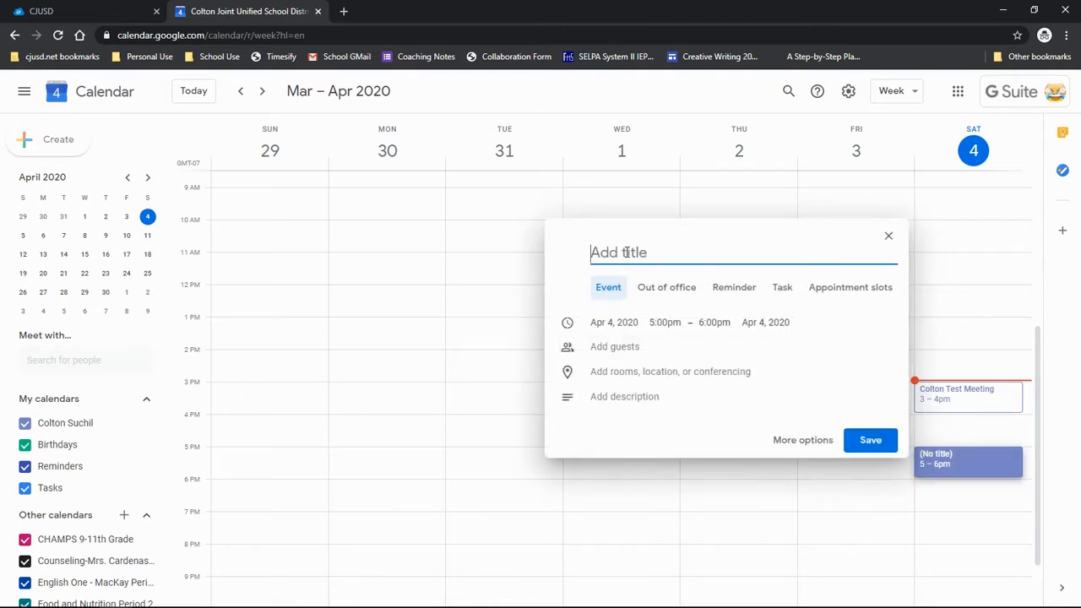
text(Test)
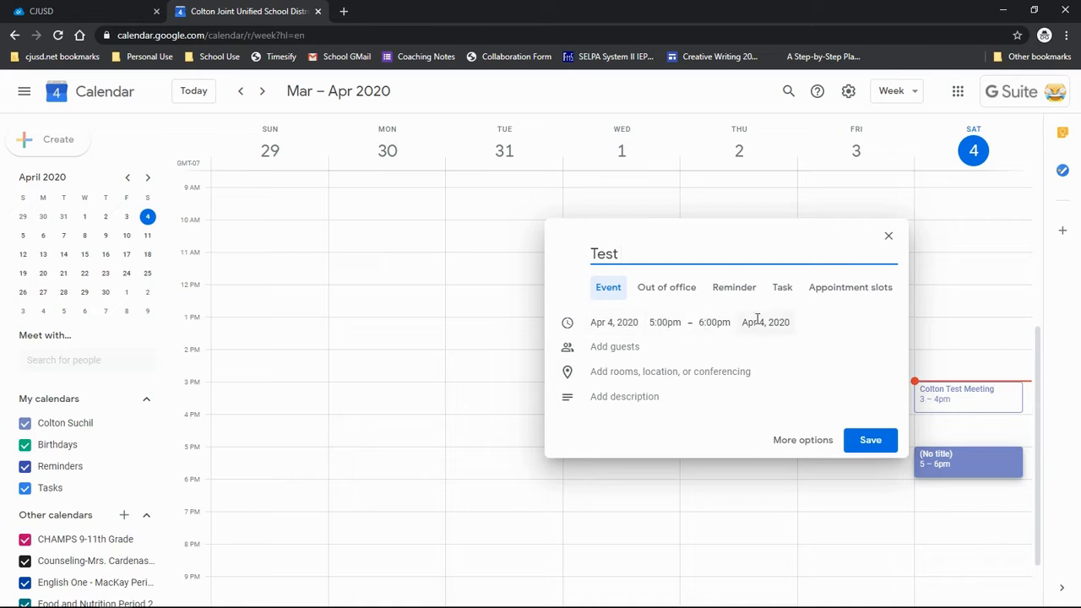
click(611, 348)
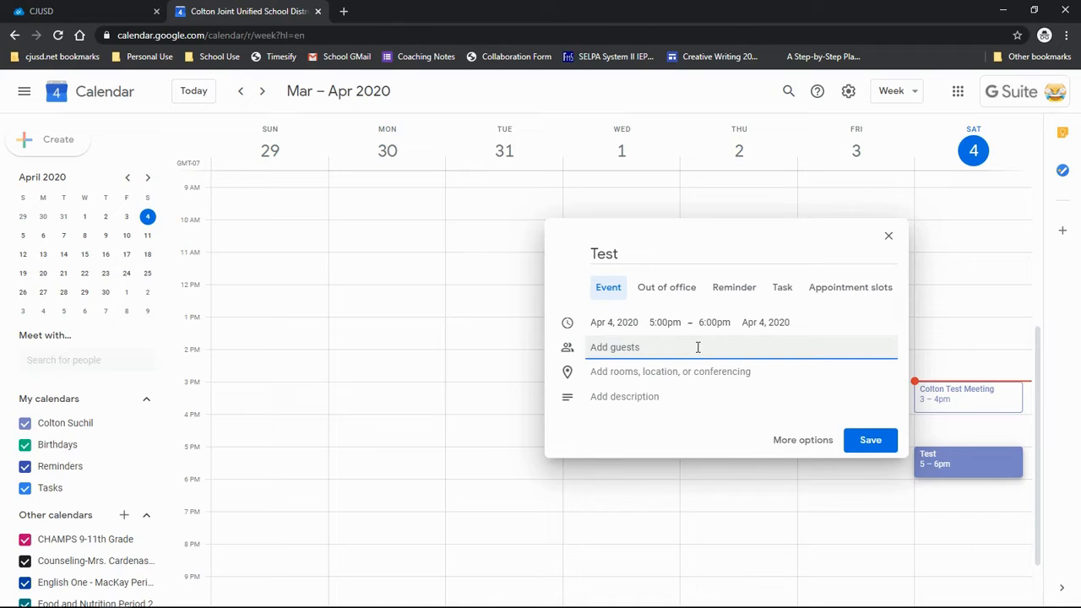
text(d)
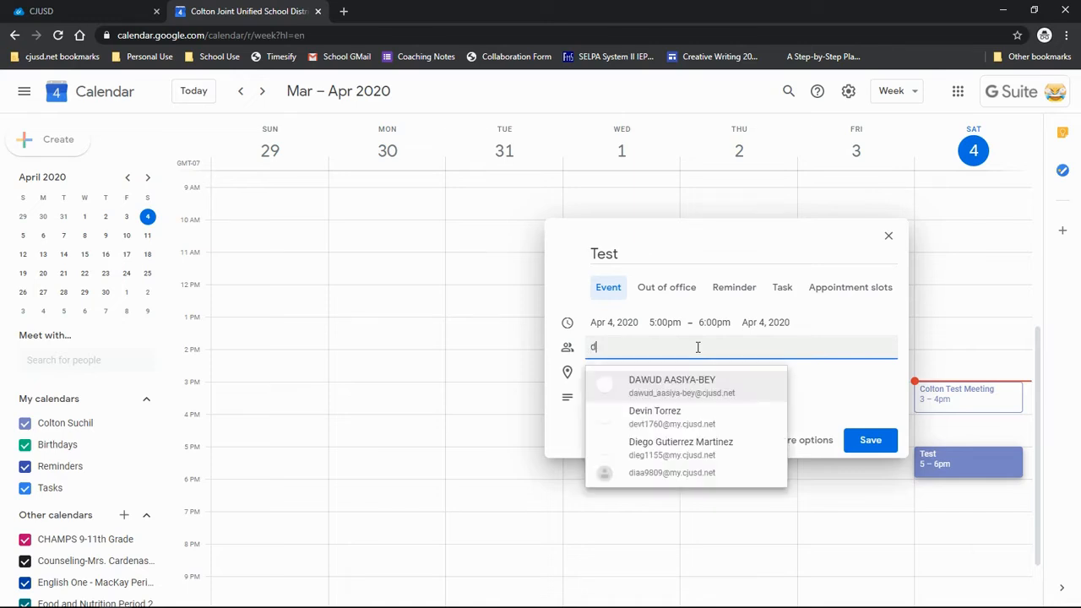
text(ollins)
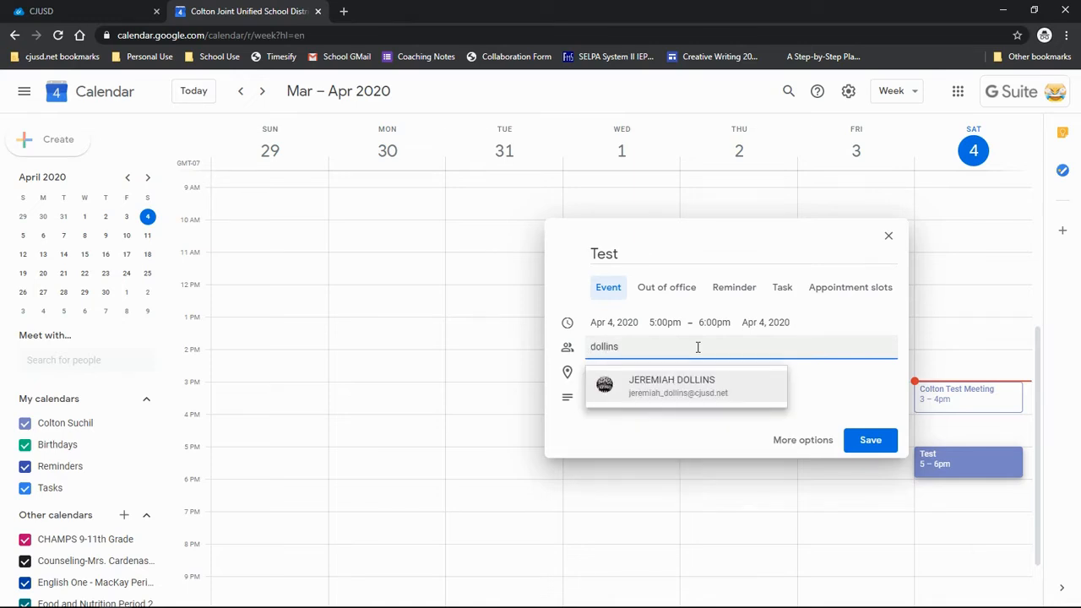
click(680, 387)
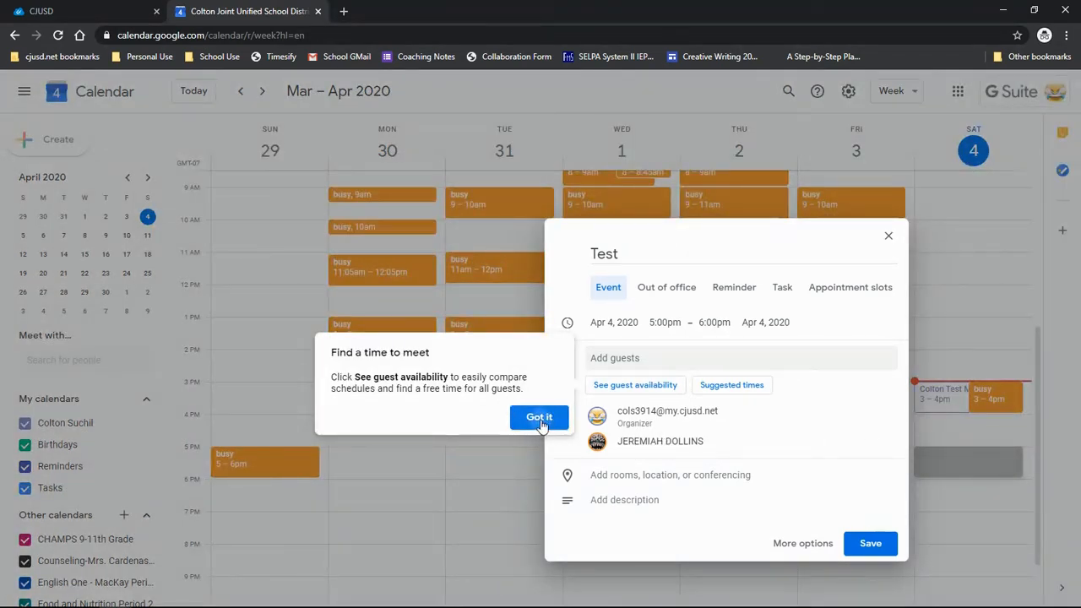
click(537, 416)
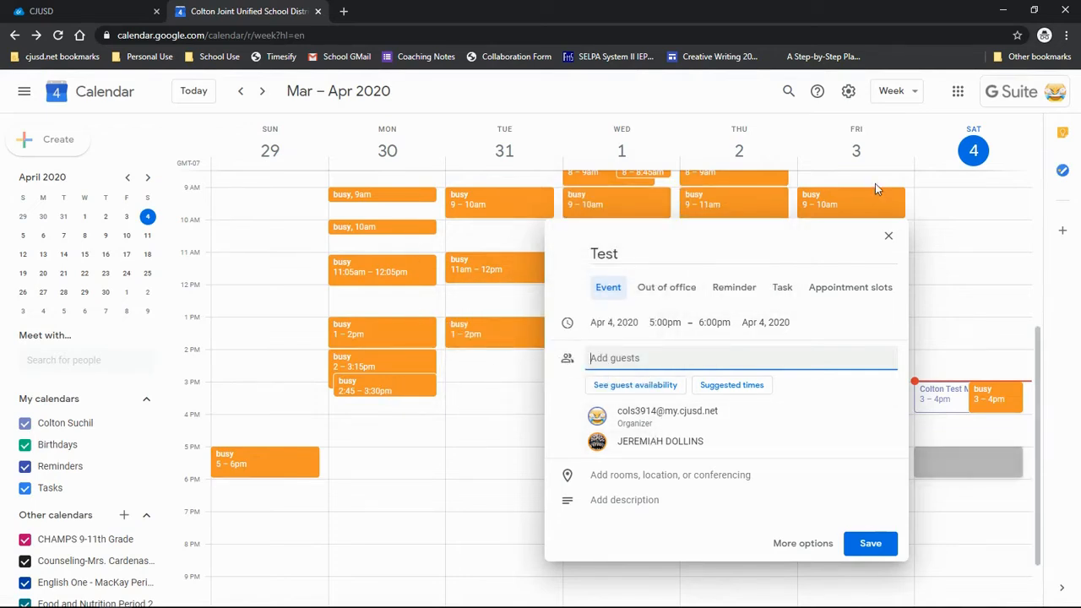
Add Hangouts Meet video conferencing to the Test event
mouse_move(422, 378)
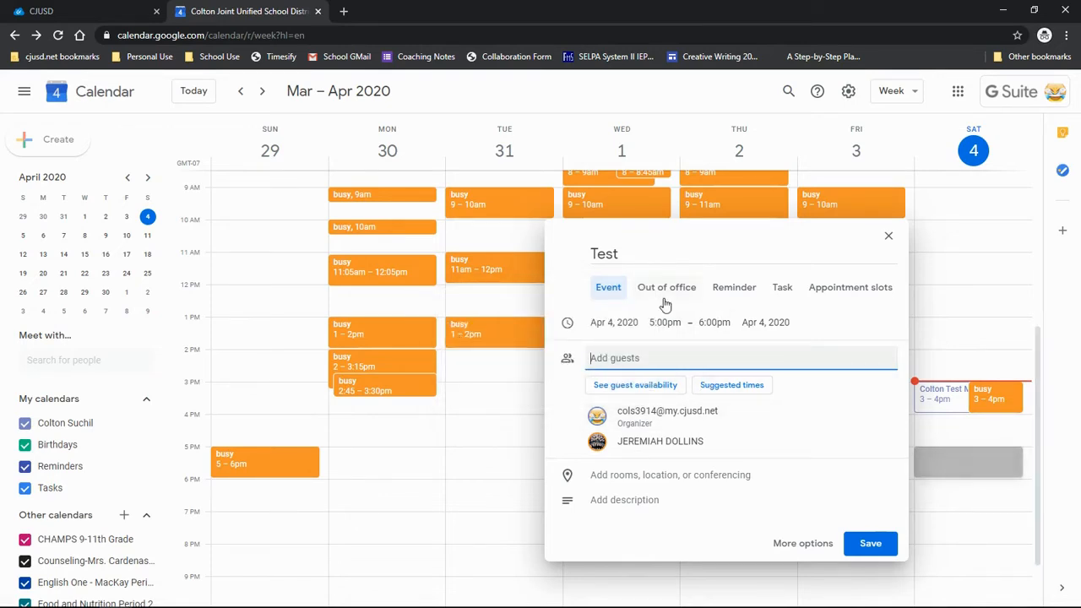
click(672, 474)
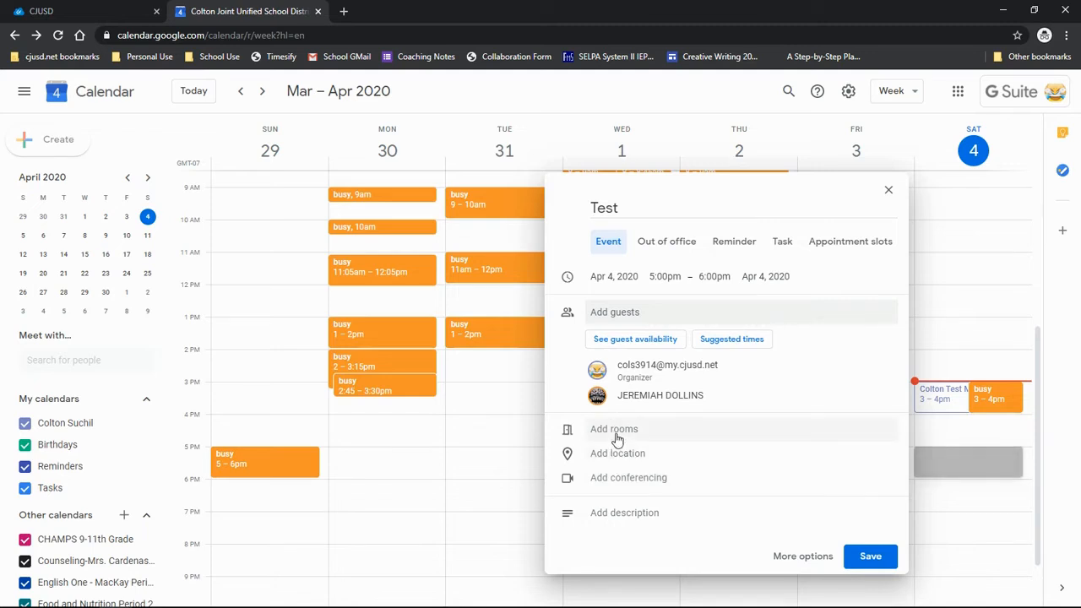
click(630, 487)
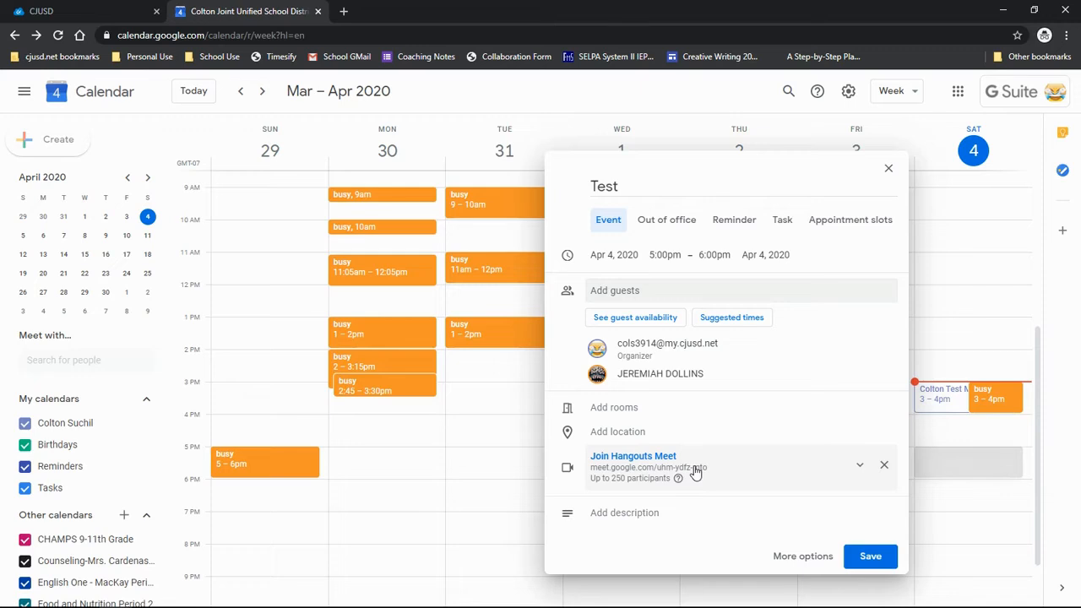
Leave the Test event's description empty and save the event without sending invitation emails to its guests
click(640, 513)
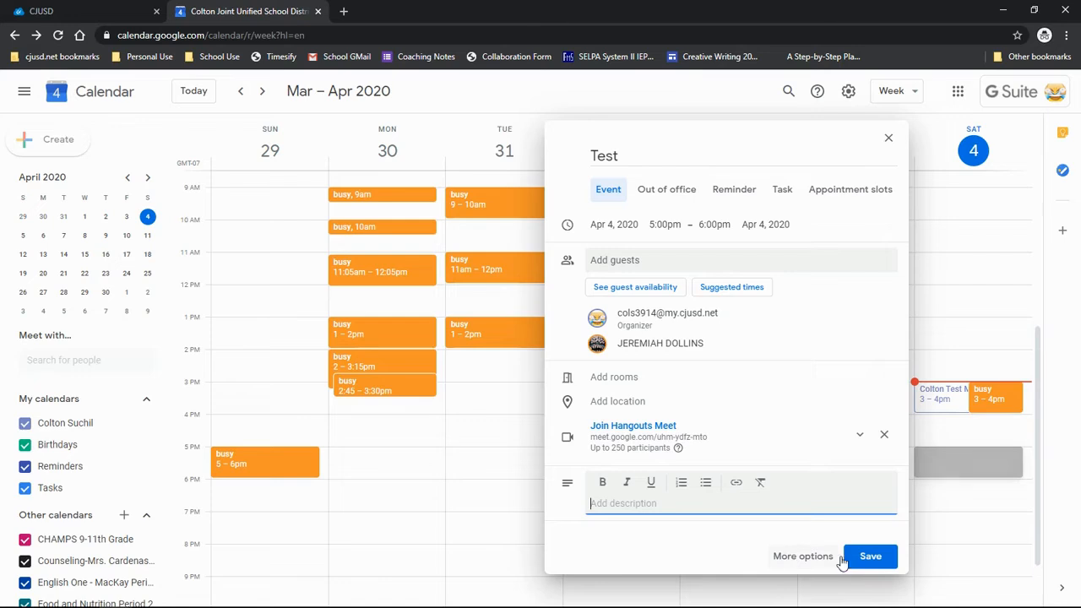
click(886, 557)
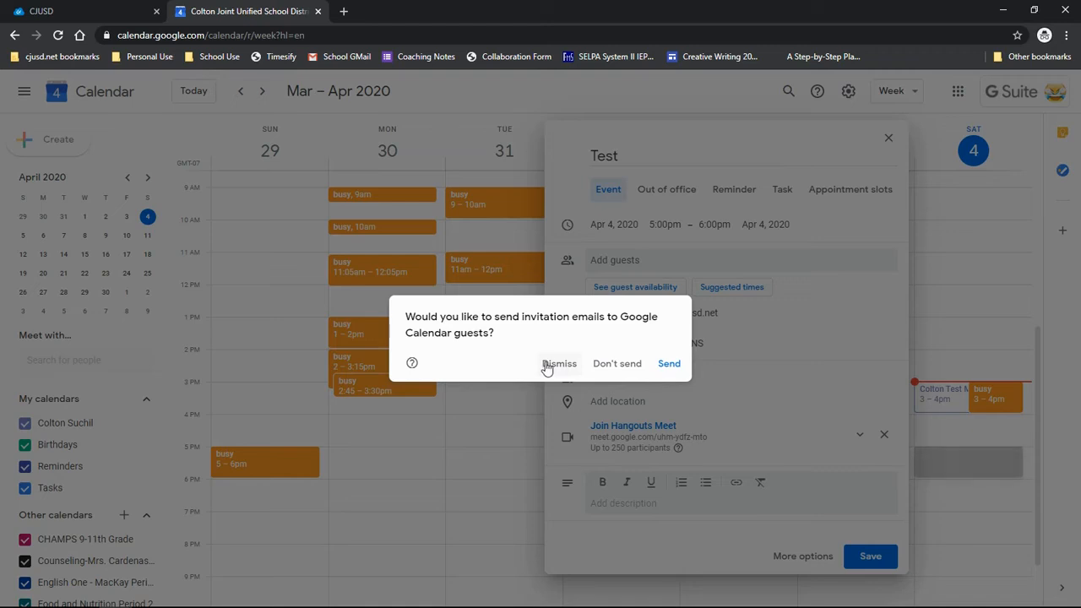
click(622, 366)
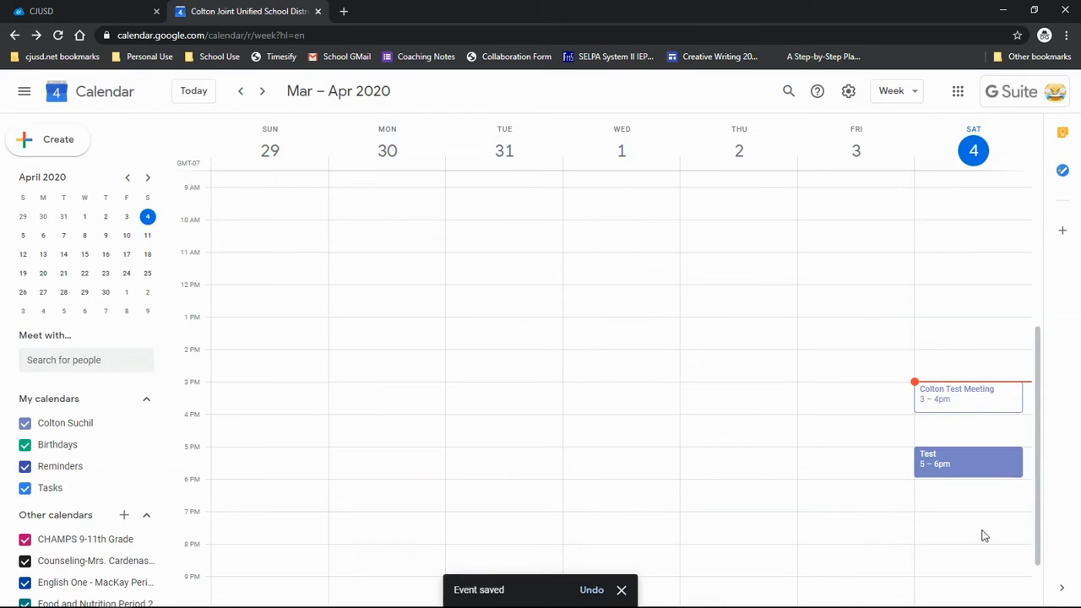
Open the saved Test event for full editing, check its availability options, and save it with availability kept as Busy
click(959, 466)
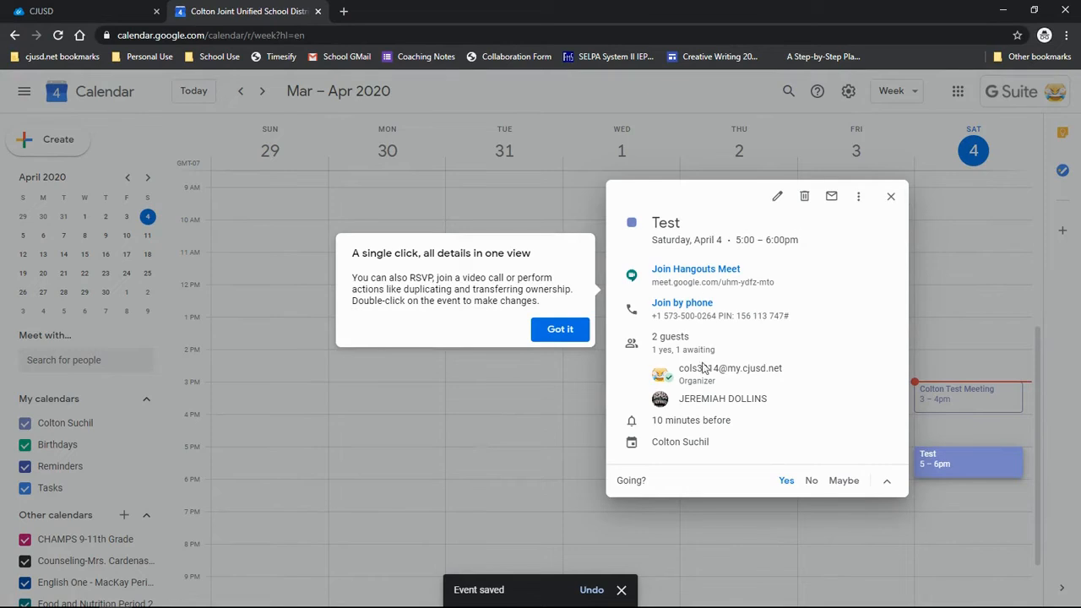
click(560, 329)
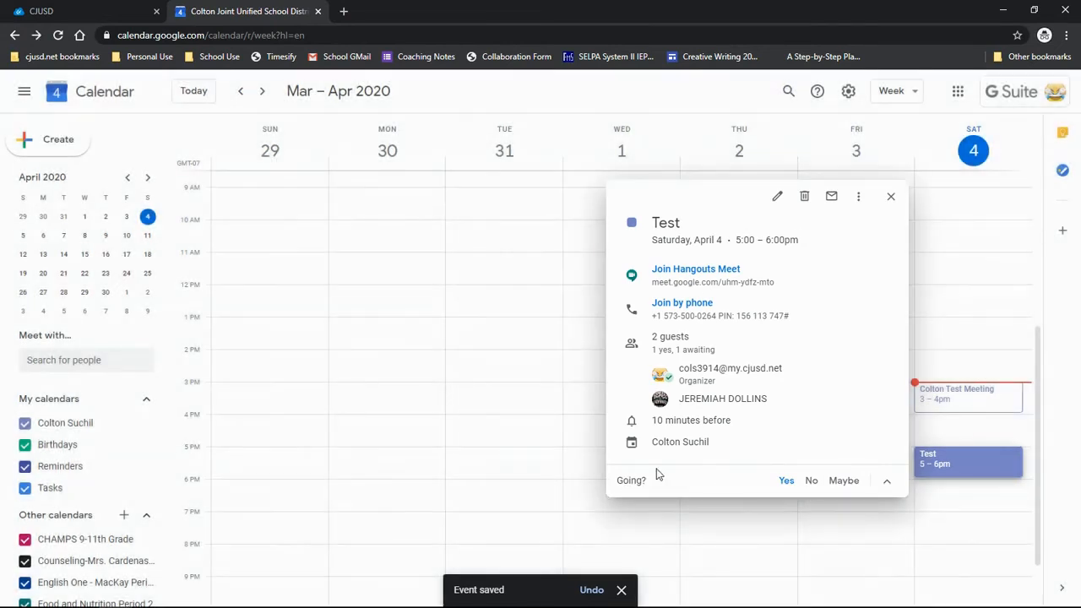
click(777, 197)
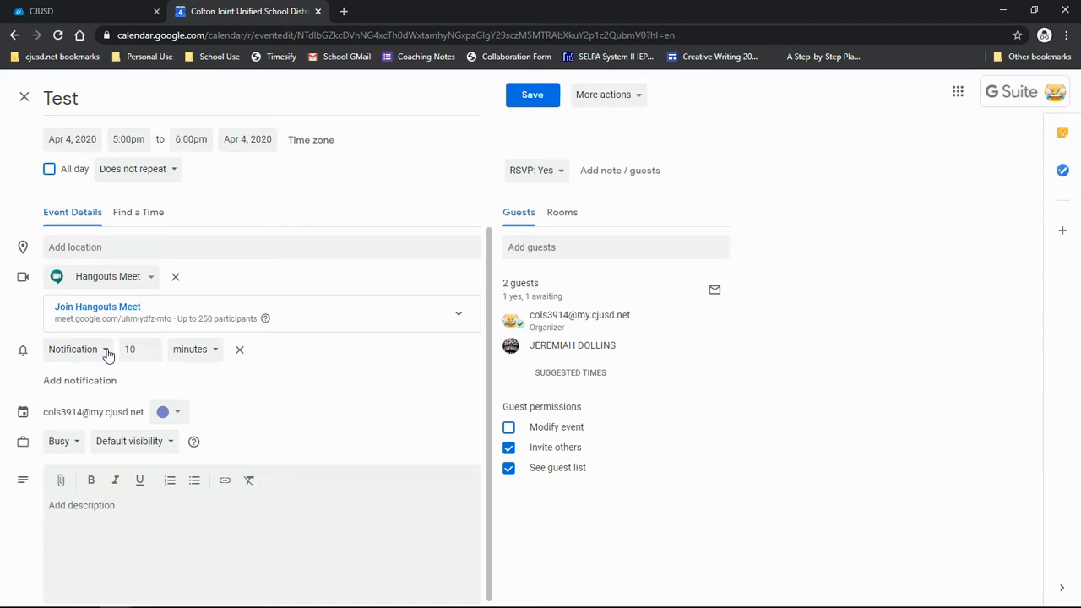
click(76, 444)
click(73, 445)
click(532, 93)
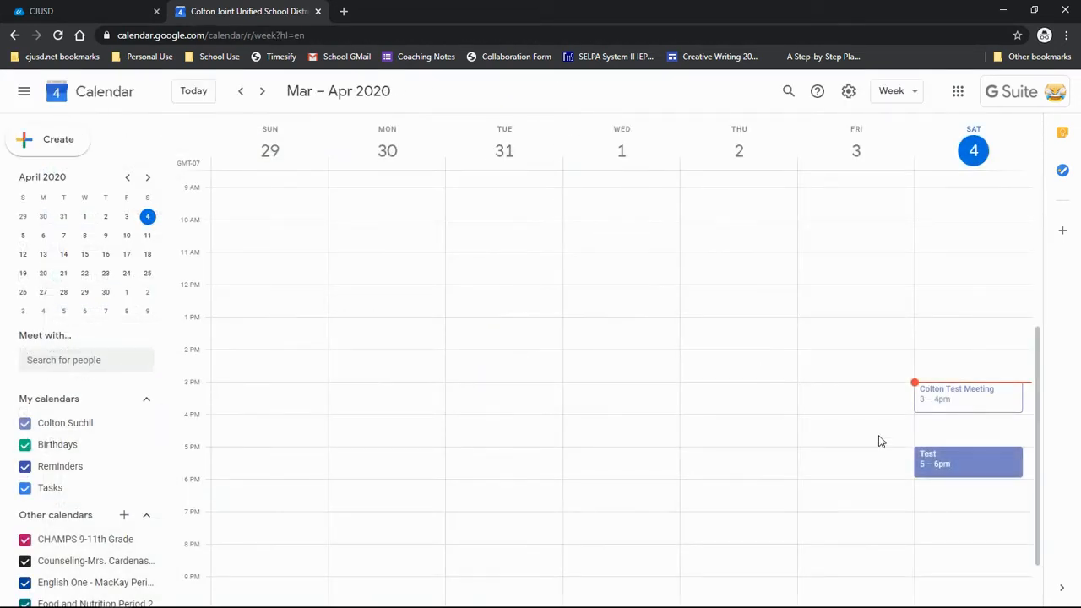
Accept the invitation to the 3–4pm test meeting on Saturday, April 4 by answering Yes
click(958, 397)
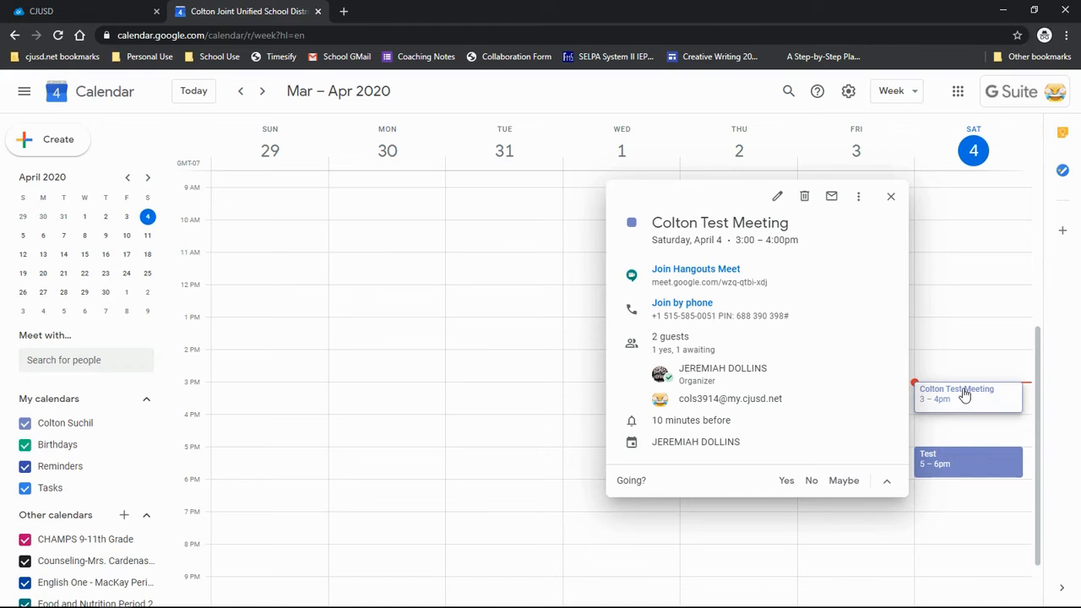
click(787, 482)
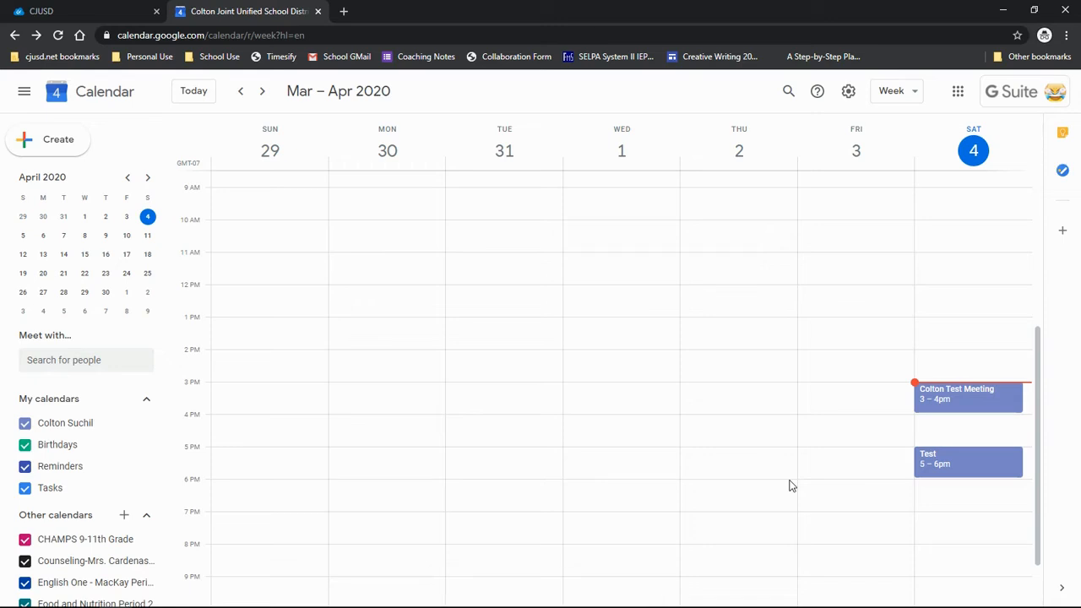
Review the accepted 3–4pm meeting's details and its quick options for responding, joining, removing and coloring
click(964, 400)
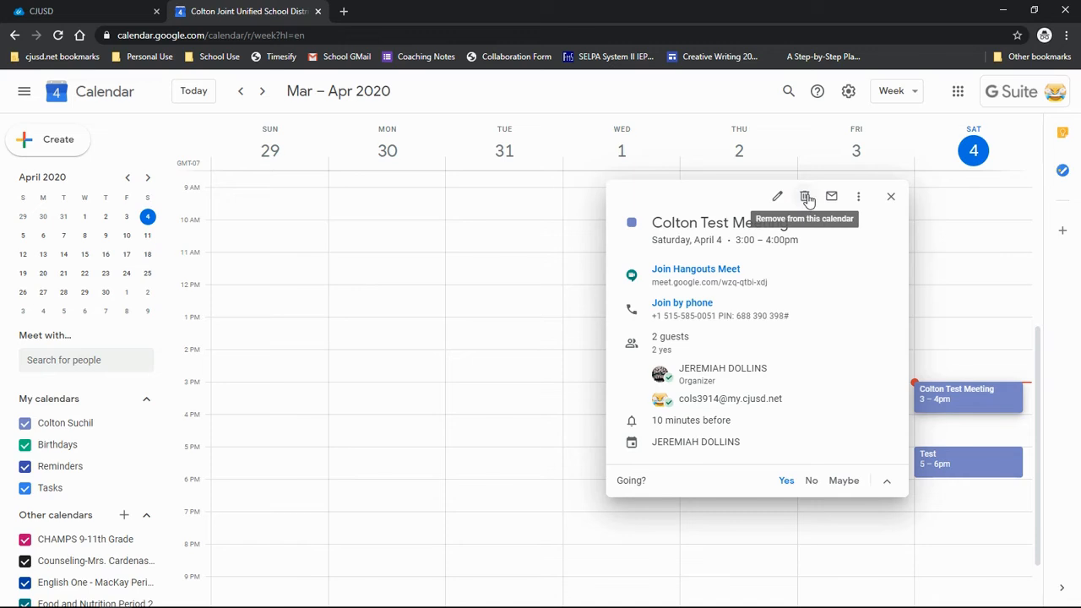
click(889, 195)
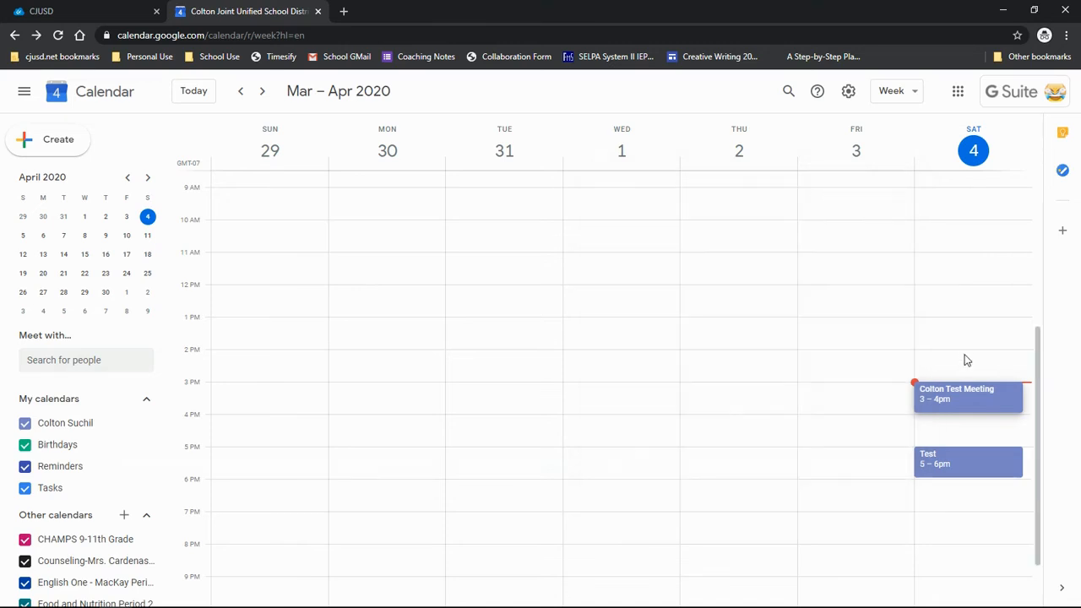
right_click(964, 400)
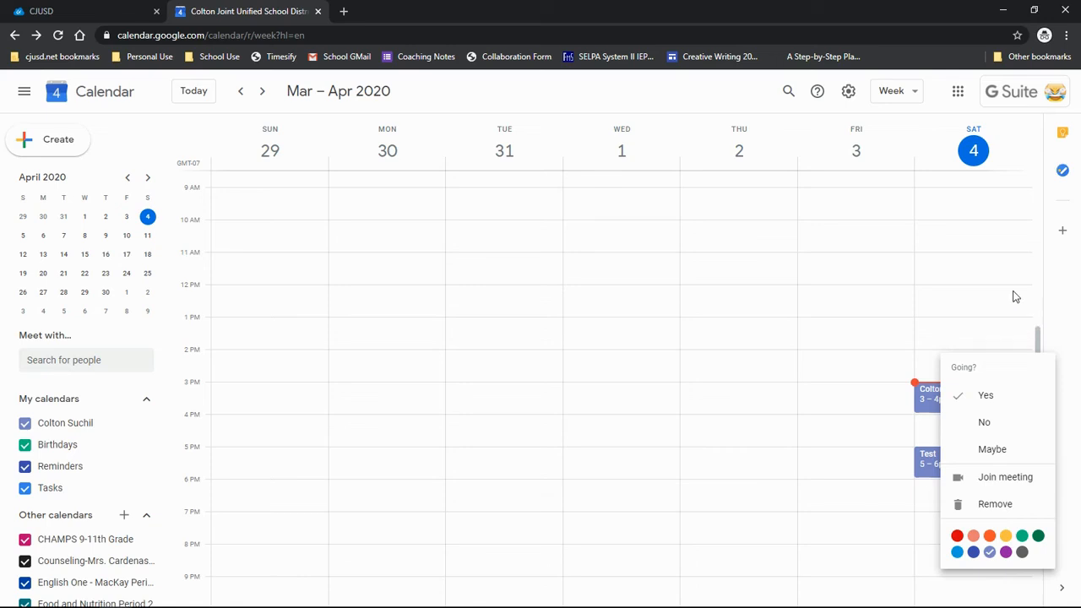
click(976, 296)
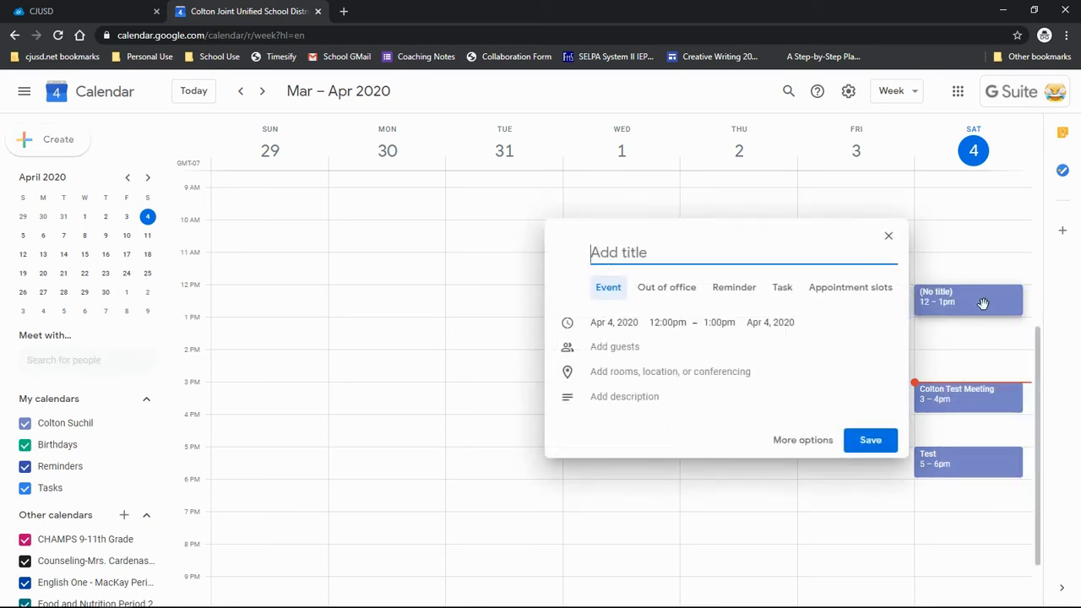
click(722, 95)
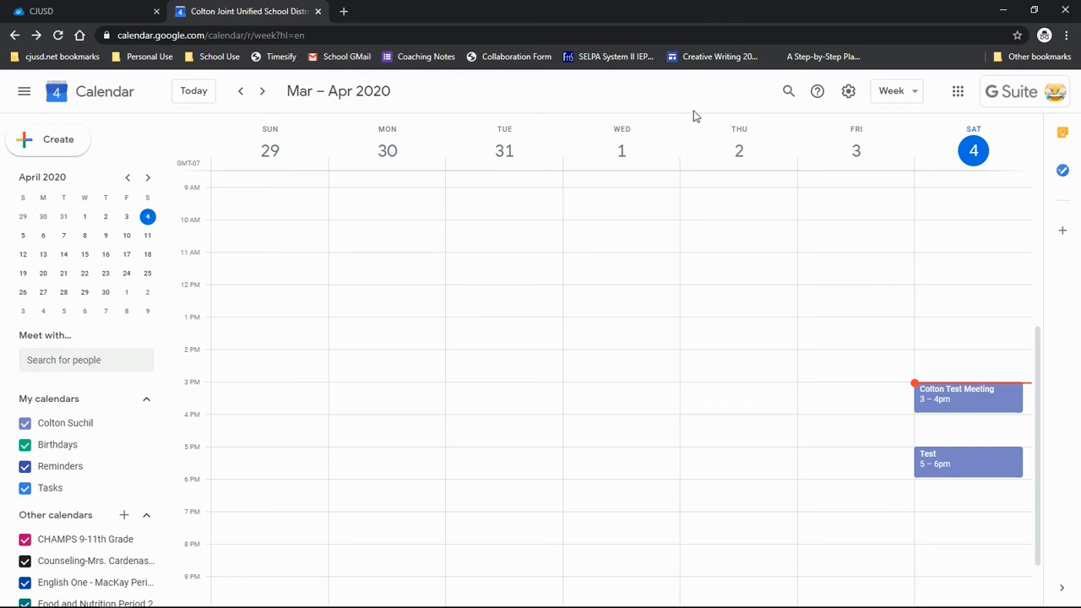
View the Keep notes beside the calendar, get started with the My Tasks list, and return to the full-width week
click(1063, 133)
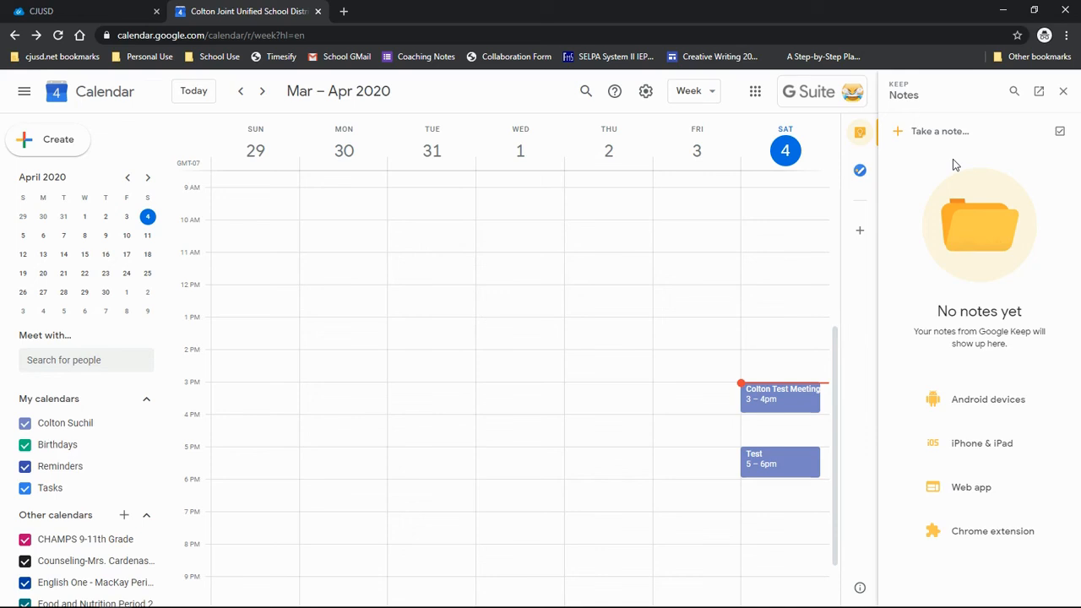
click(861, 172)
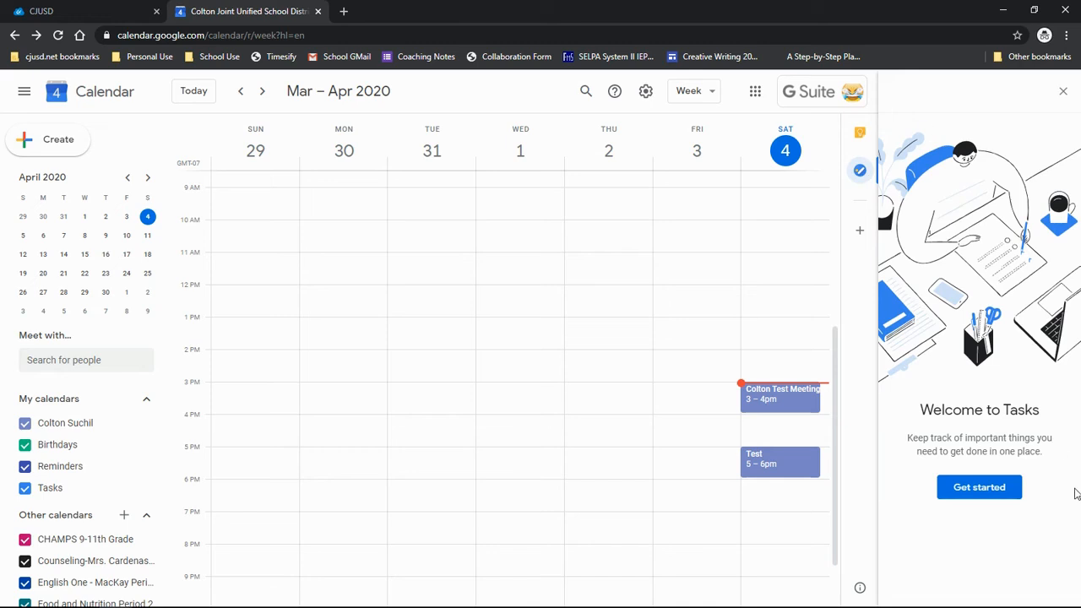
click(992, 494)
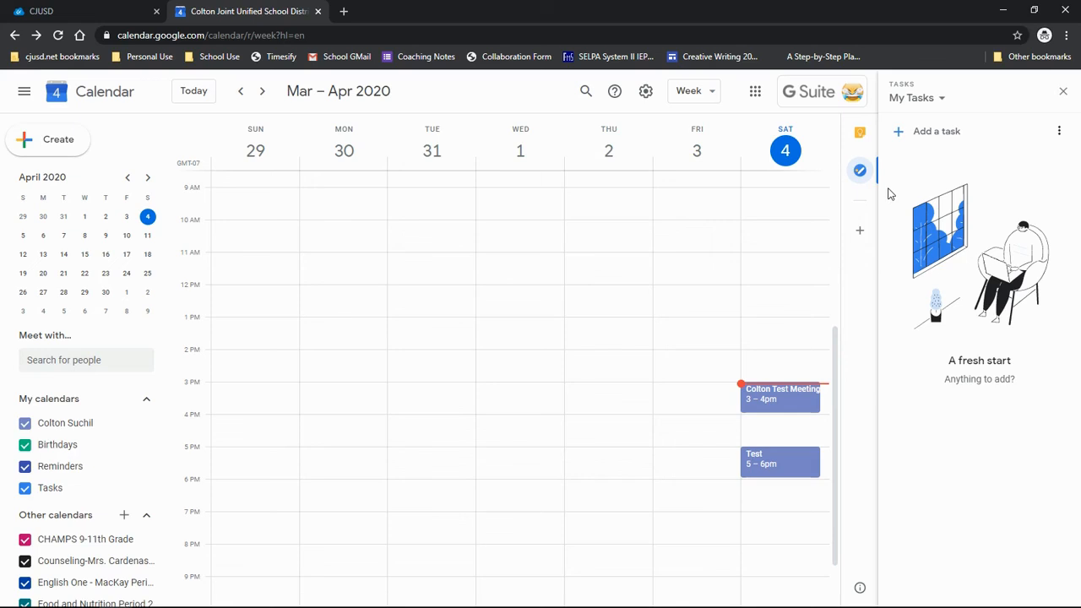
click(1061, 92)
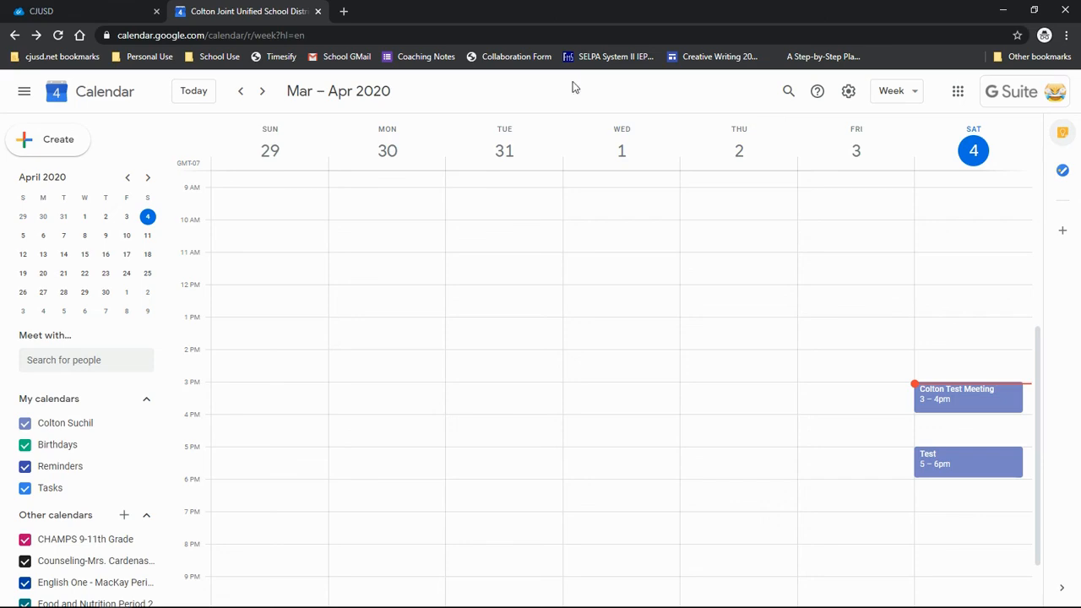
mouse_move(4, 599)
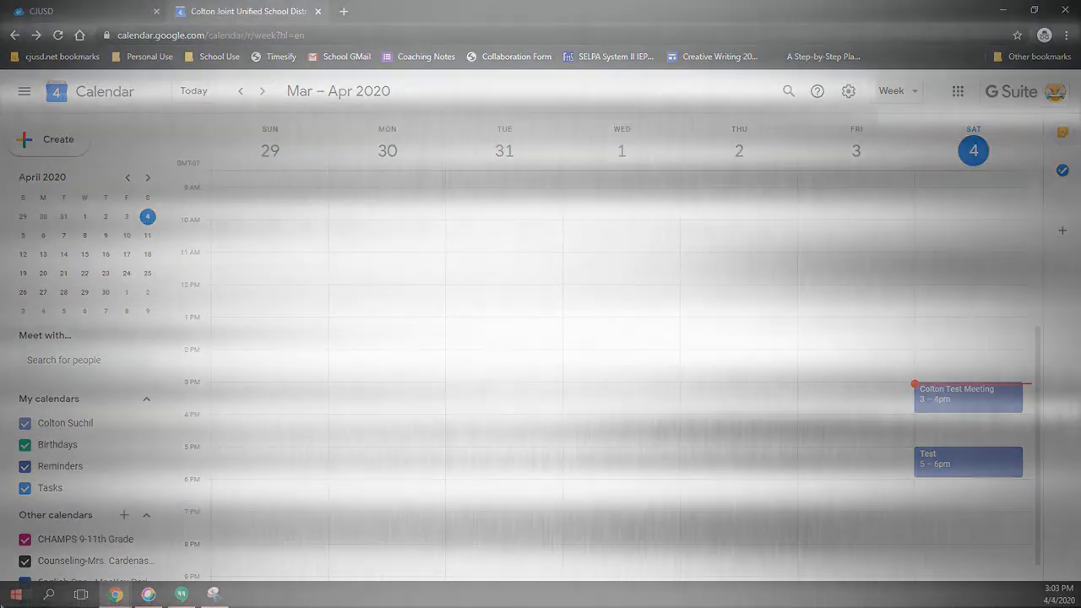